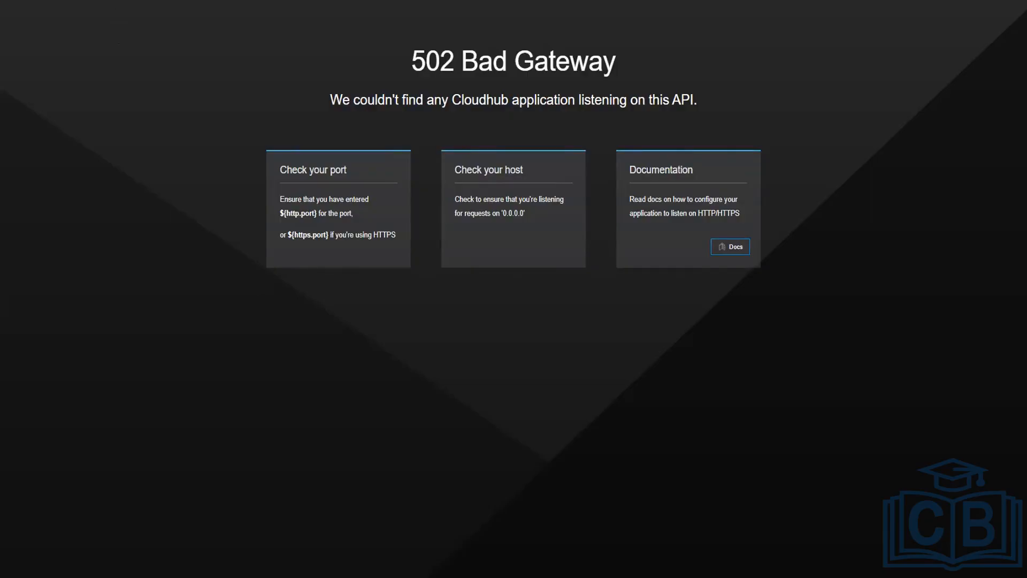
text(http://errorhandler002.us-e2.cloudhub.io/getTimeZoneInfo/Africa/Nairobi)
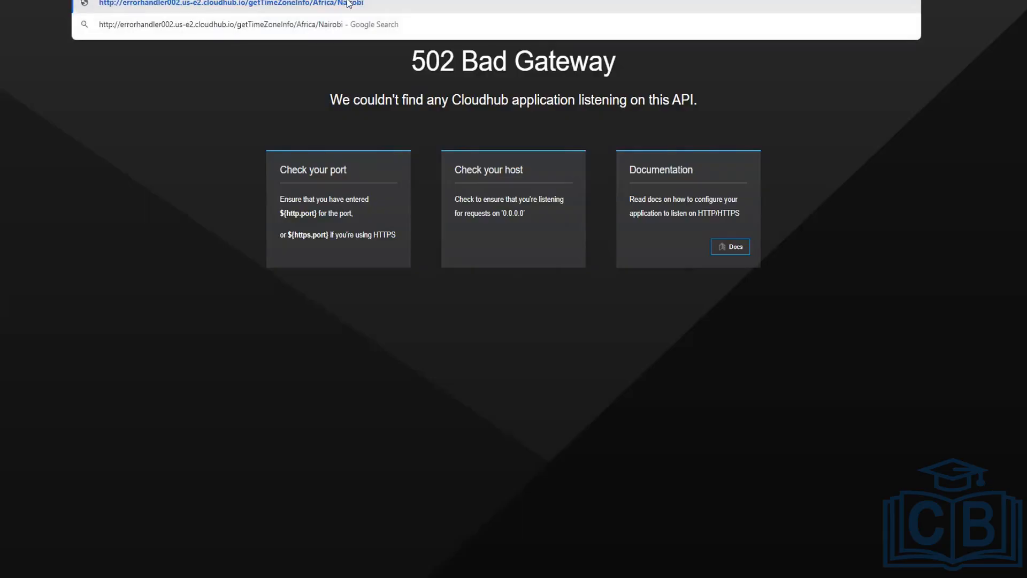
key(Return)
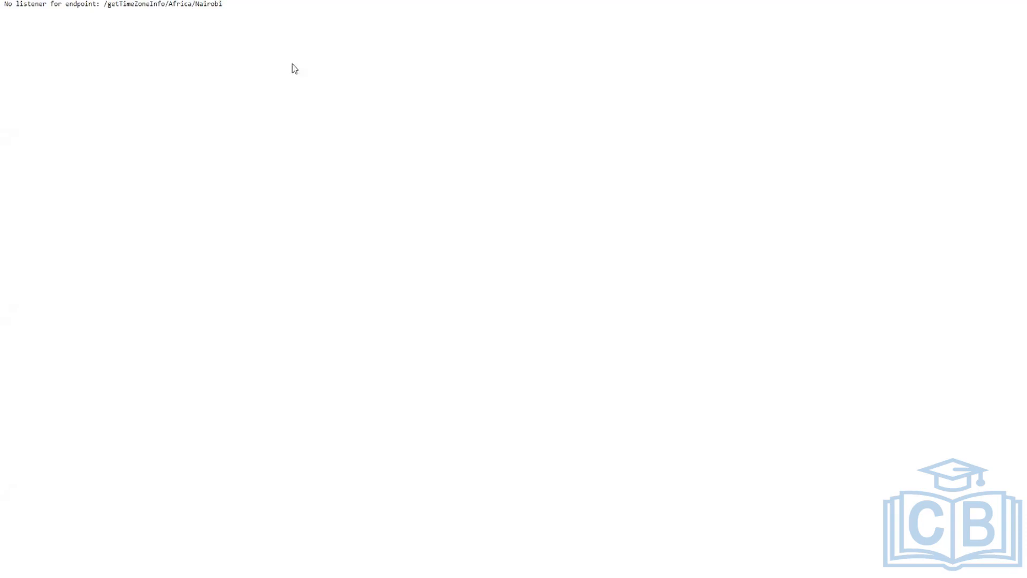
Switch to Postman and open the localhost:8084/getTimeZoneInfo/Africa/Somalia request from the history
mouse_move(381, 576)
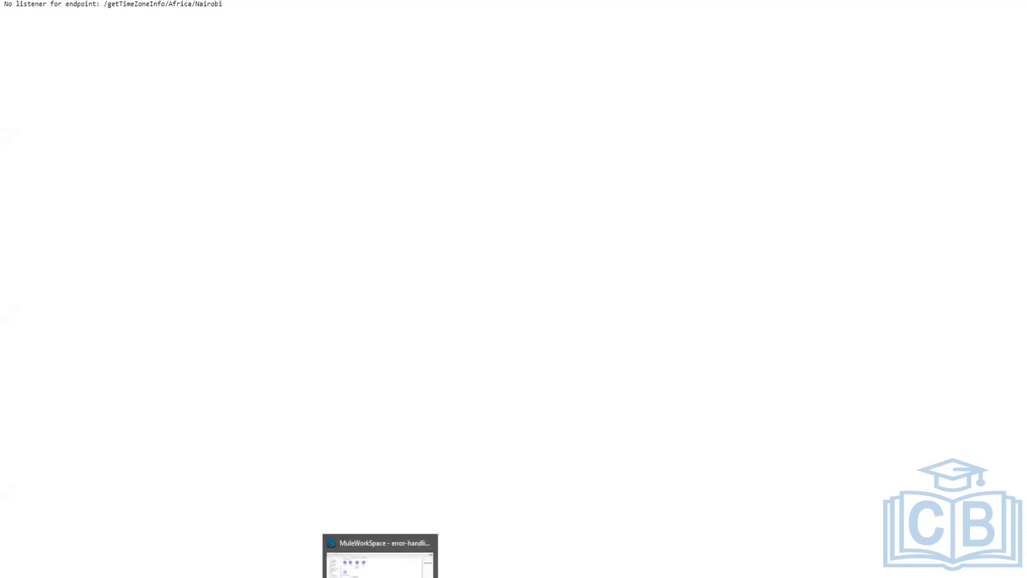
click(386, 571)
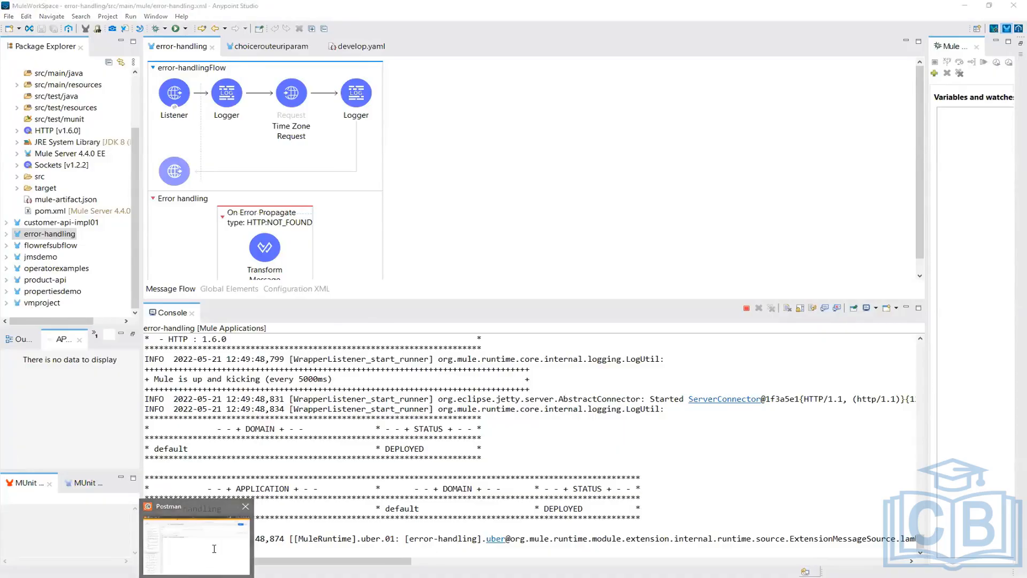
click(196, 537)
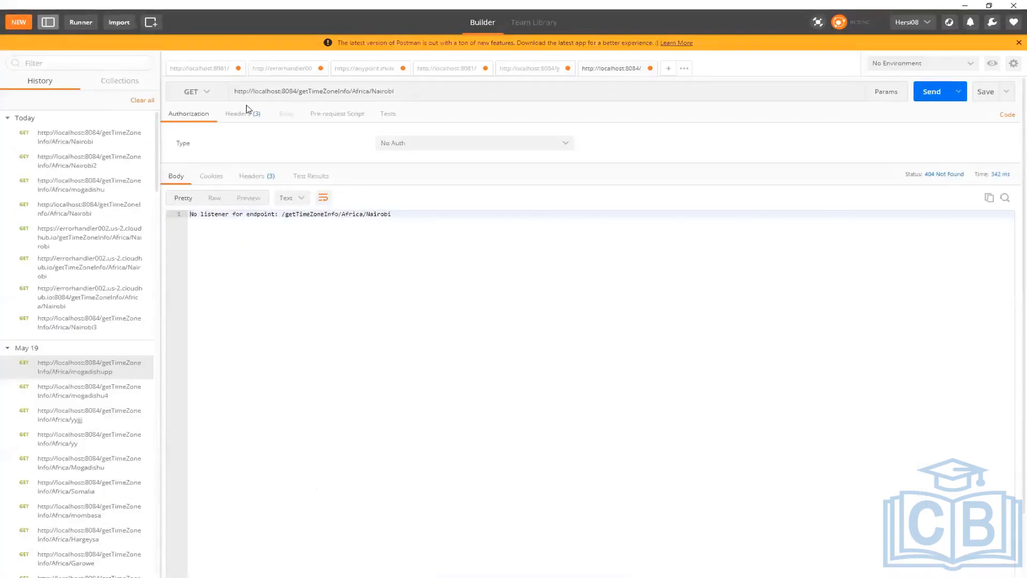
click(74, 301)
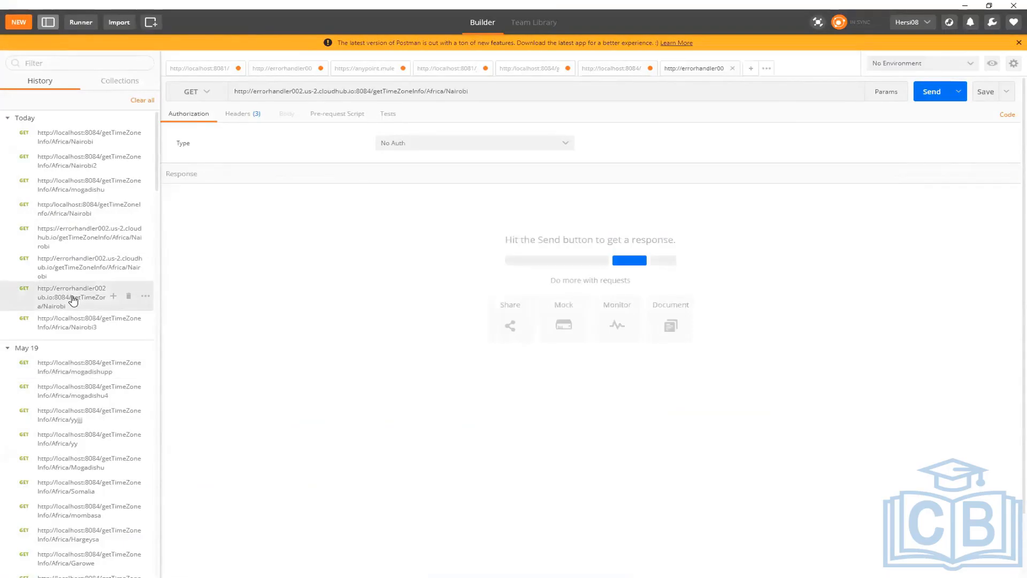
click(76, 484)
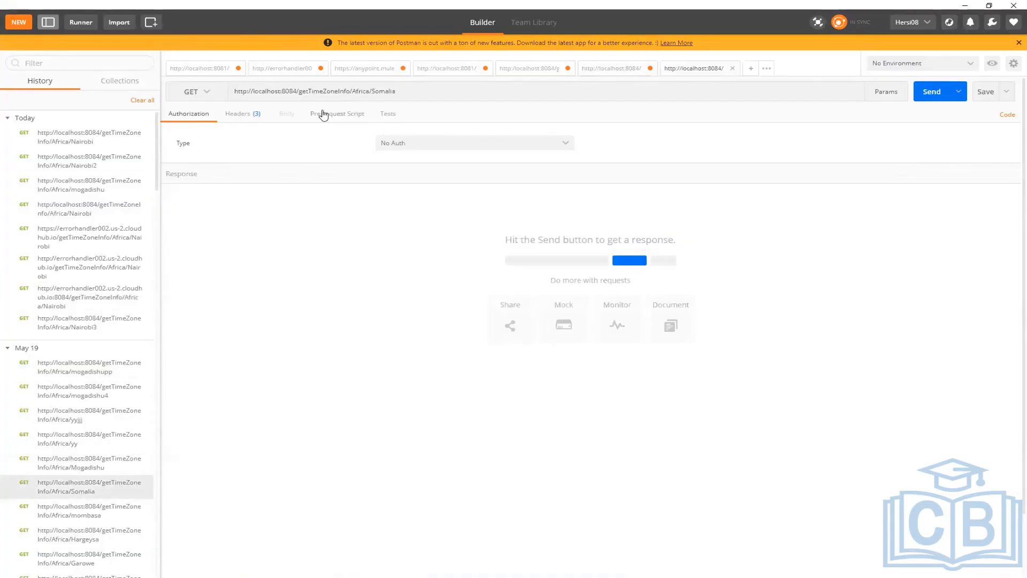
Change the Somalia request's port to 8081 and send it
click(298, 93)
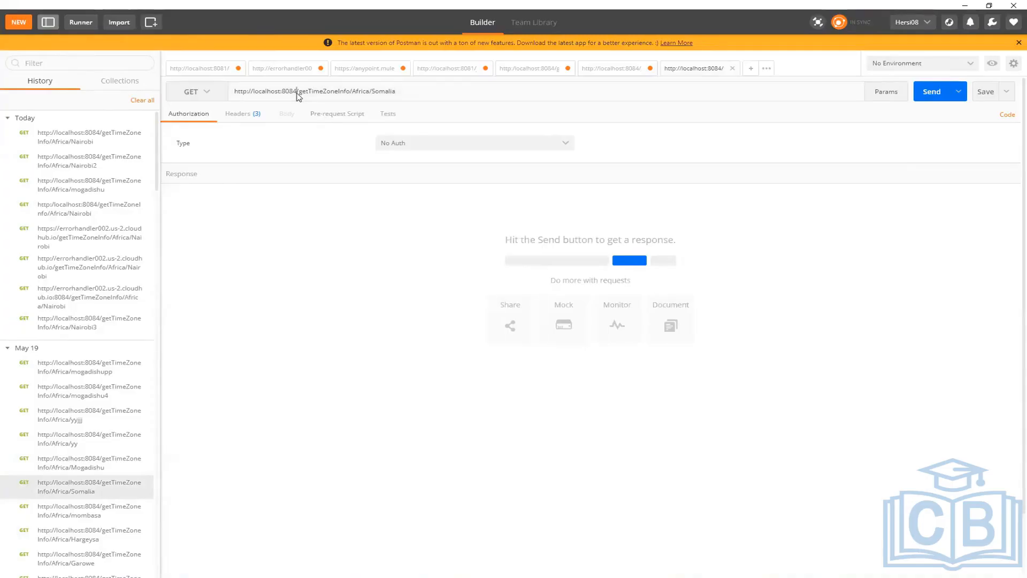
key(BackSpace)
text(1)
click(782, 223)
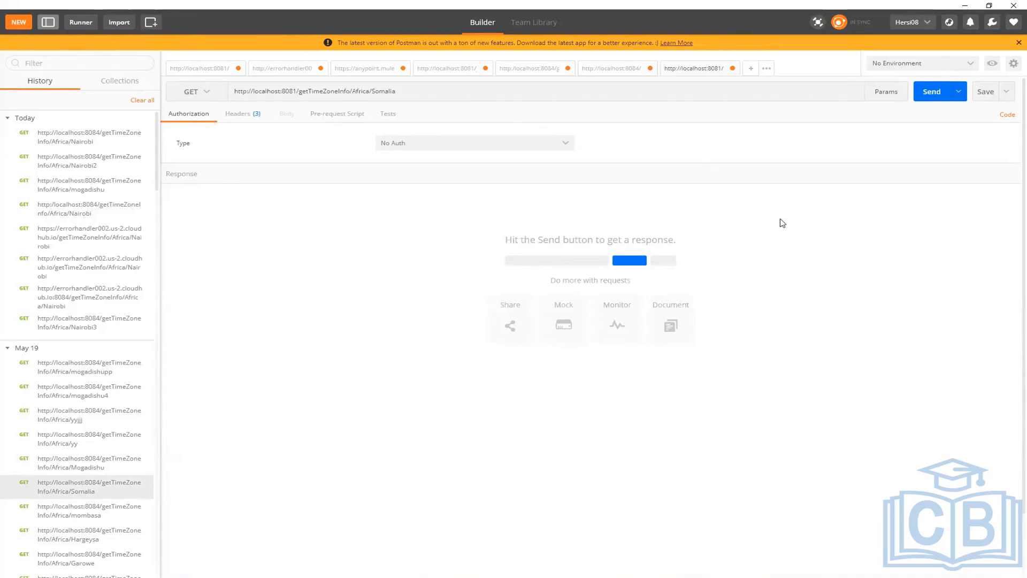
click(933, 93)
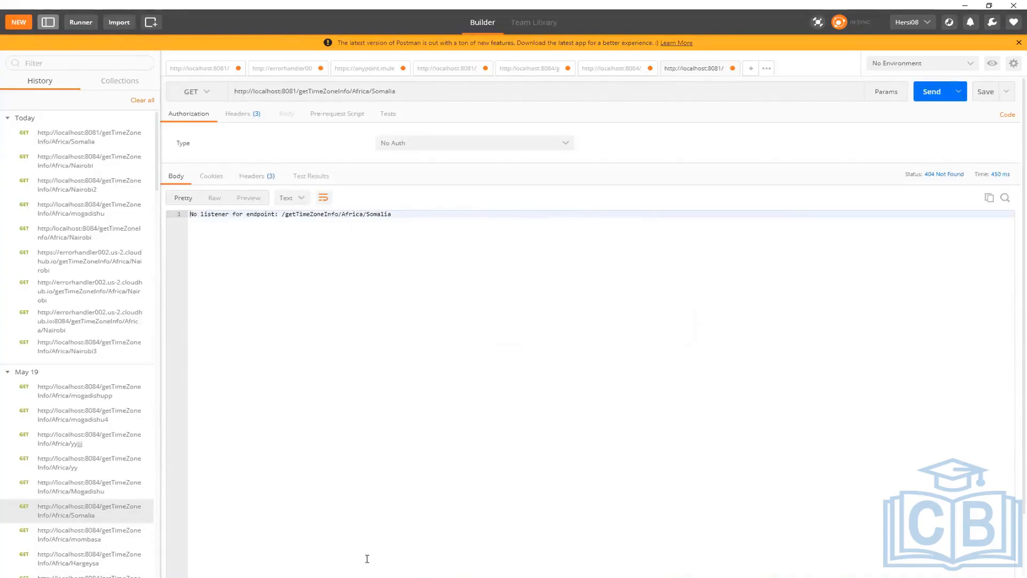
Switch to Anypoint Studio, select the flow's HTTP Listener, and open the MuleSoft Mule Properties view
key(alt+Tab)
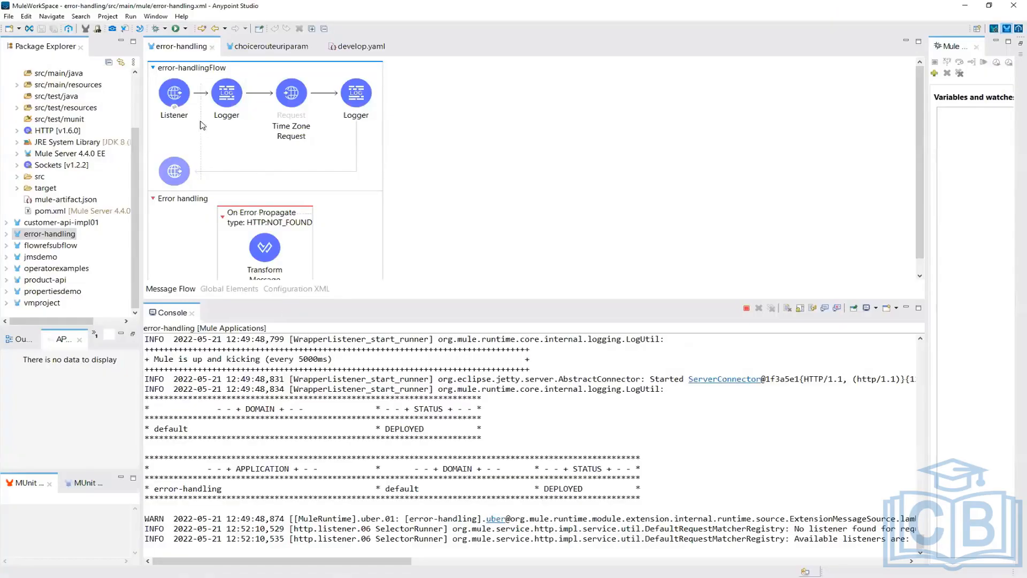
click(181, 100)
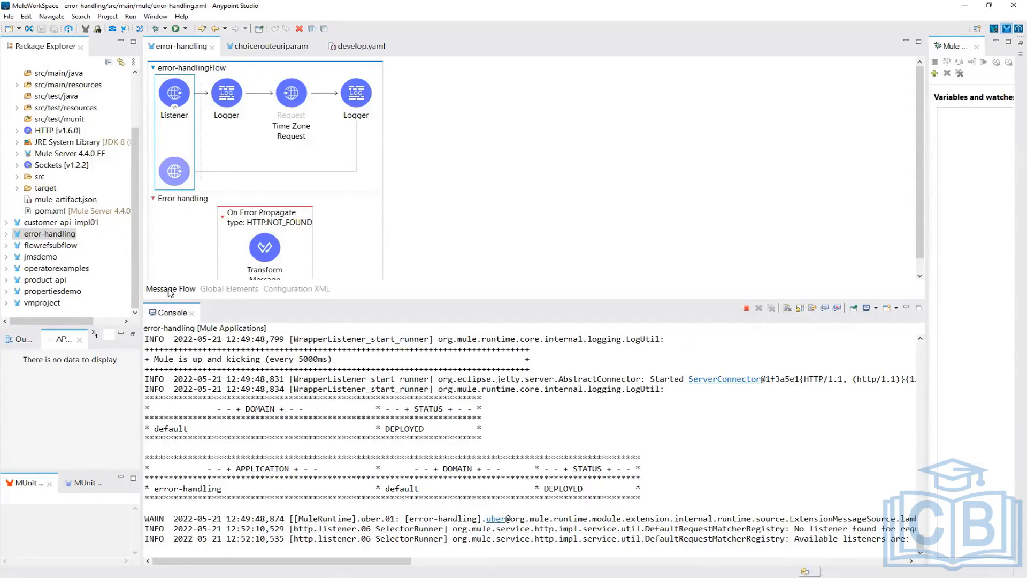
click(156, 16)
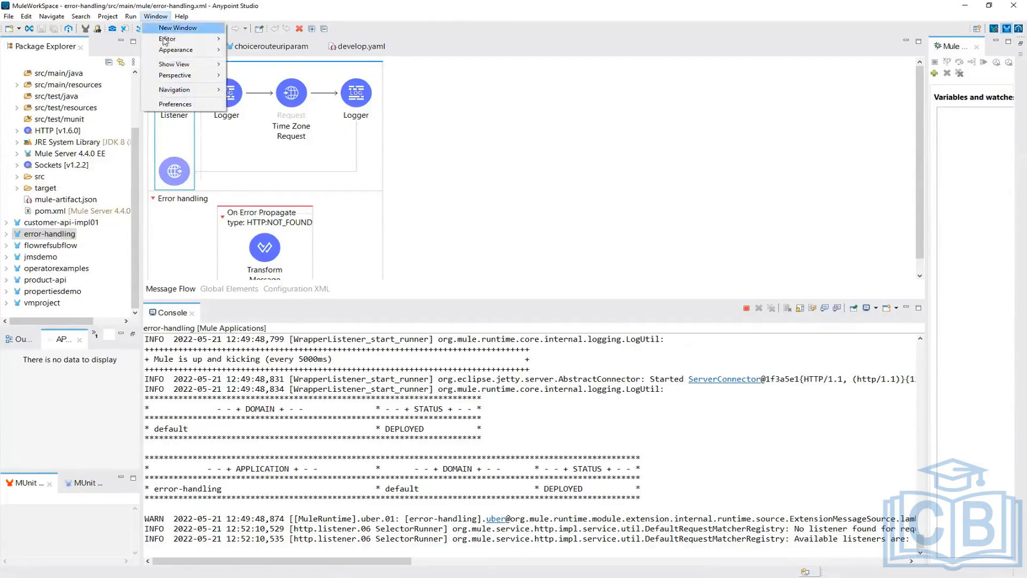
mouse_move(171, 66)
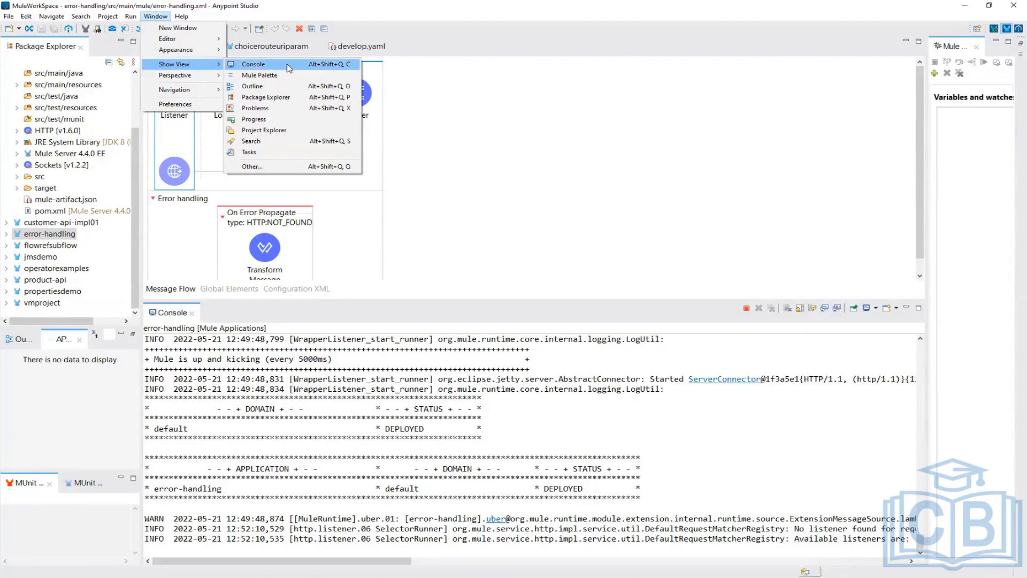
click(259, 170)
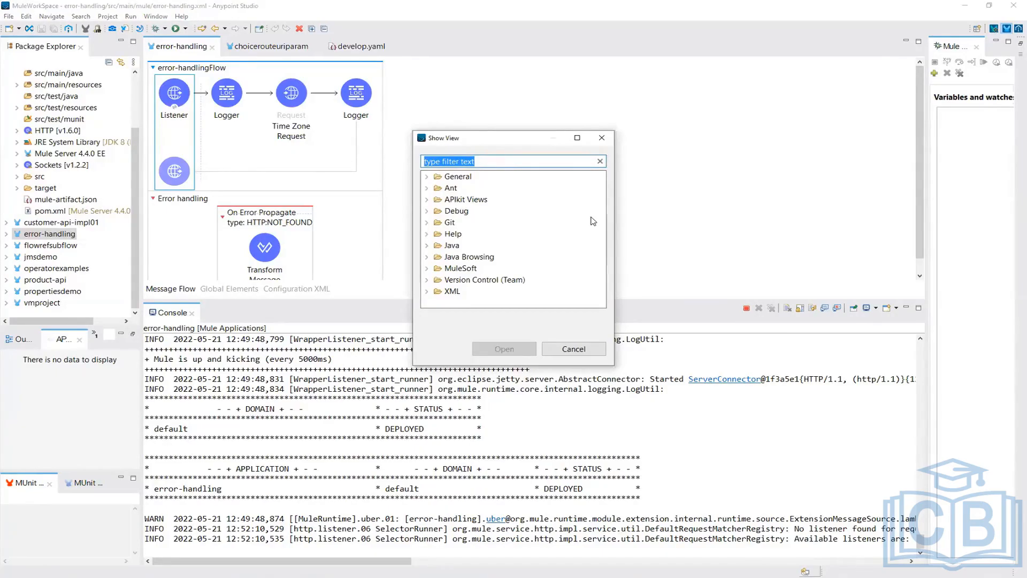
click(426, 268)
click(427, 270)
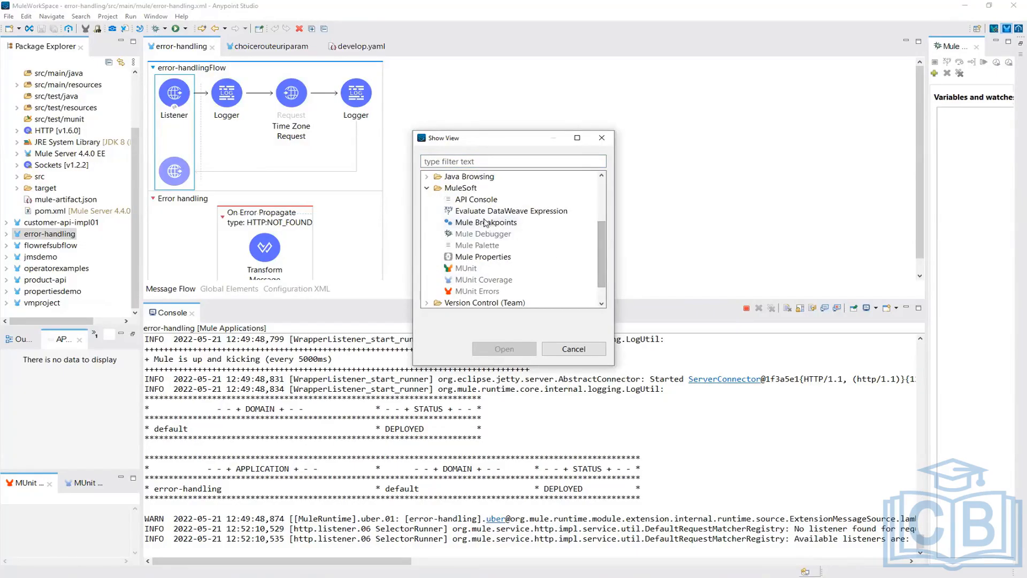
click(501, 261)
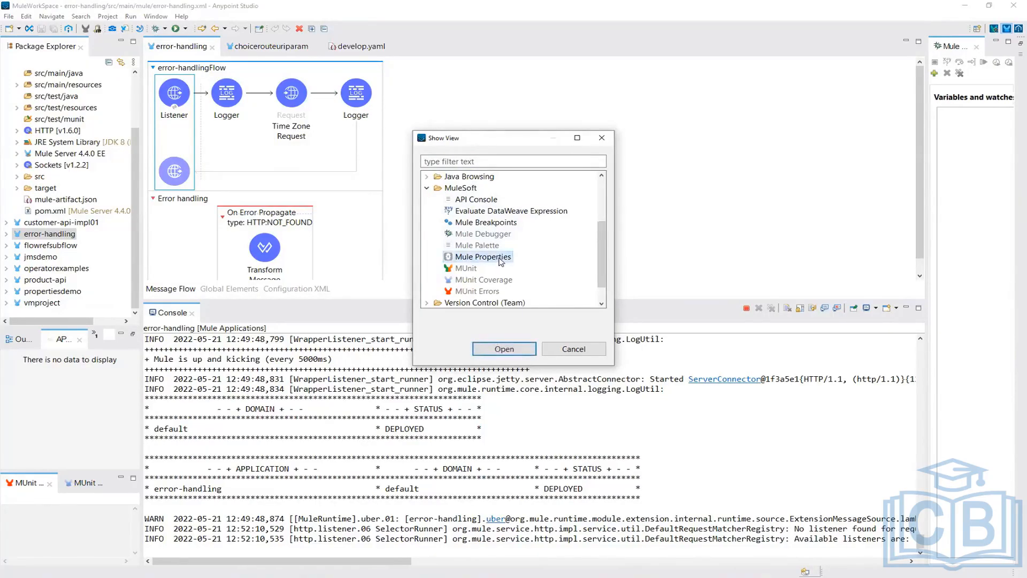
click(504, 349)
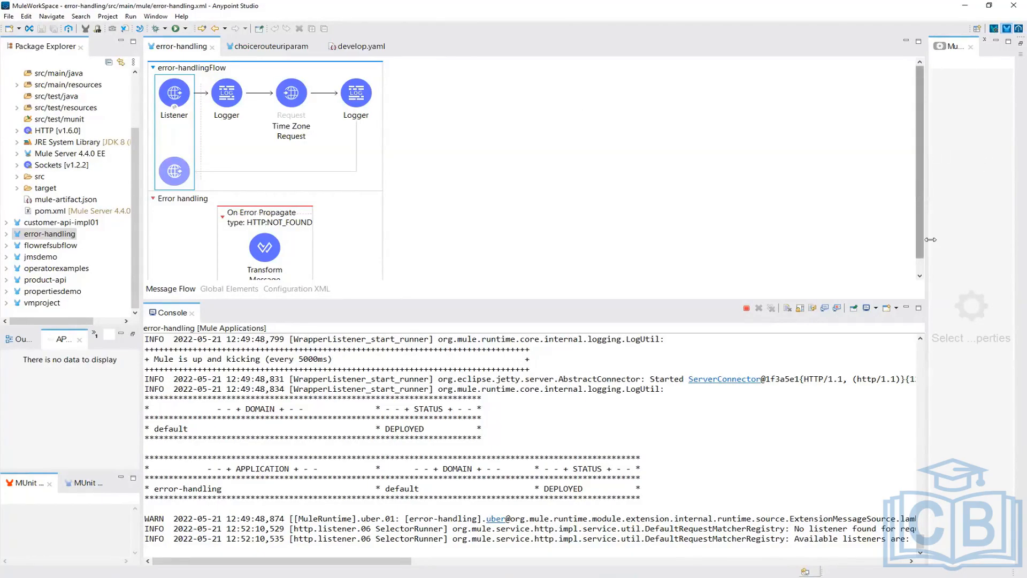
Widen the Mule Properties view's area and dock the view beside the Console
drag(765, 290, 750, 290)
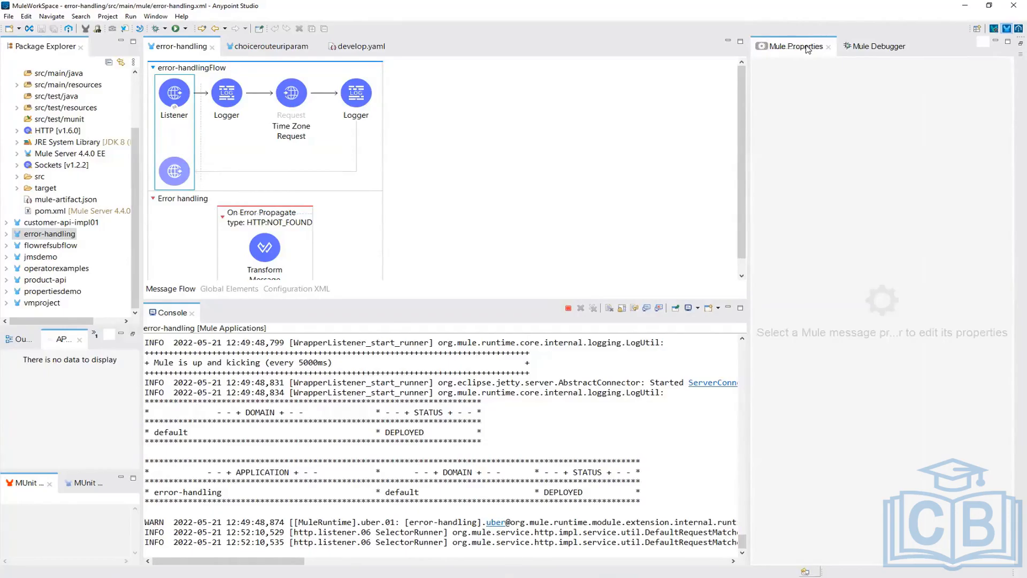
drag(808, 50, 876, 302)
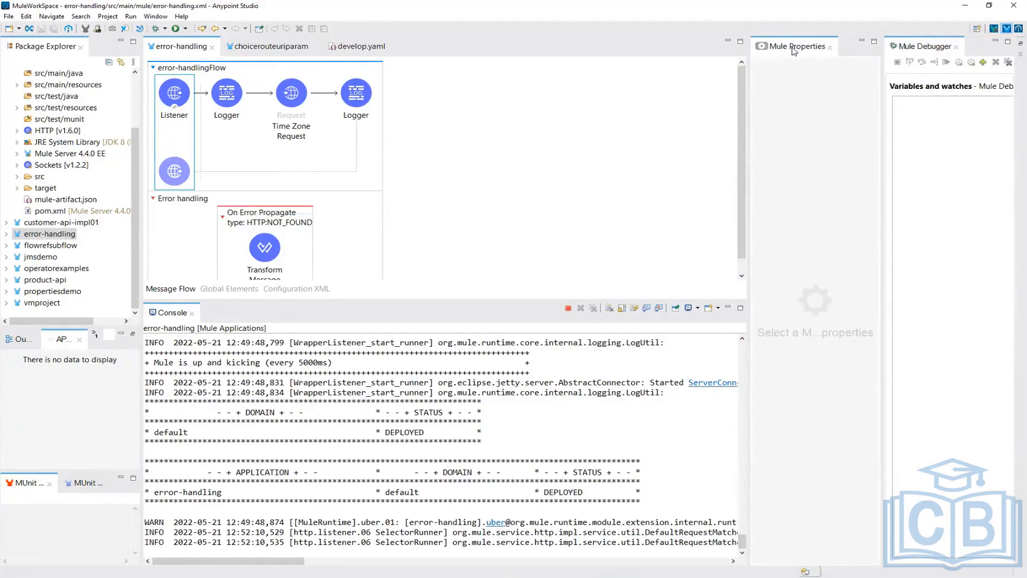
drag(795, 50, 662, 414)
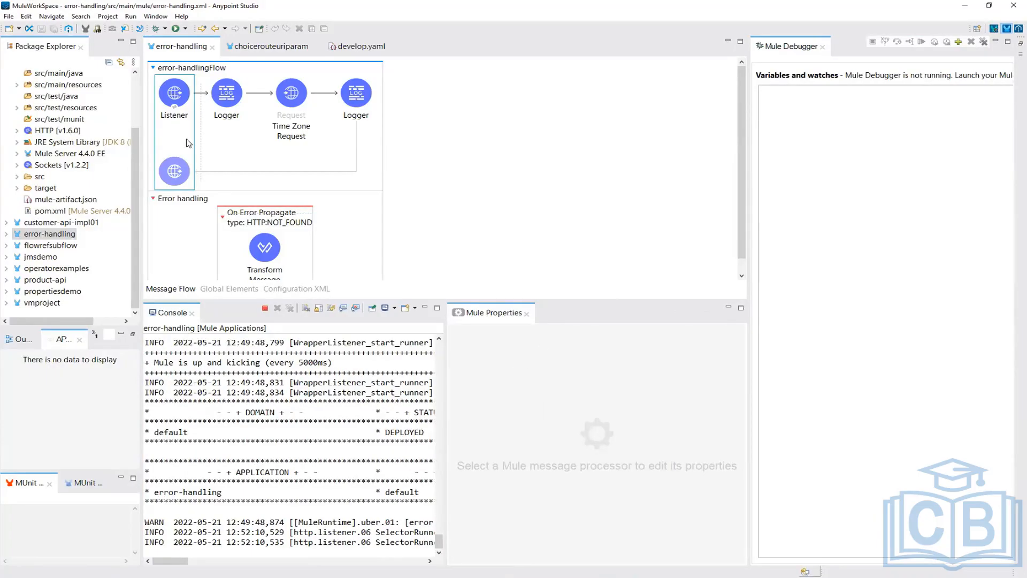
Display the Listener's properties, enlarge their area by narrowing the Mule Debugger, and hide the input/output metadata pane
click(176, 103)
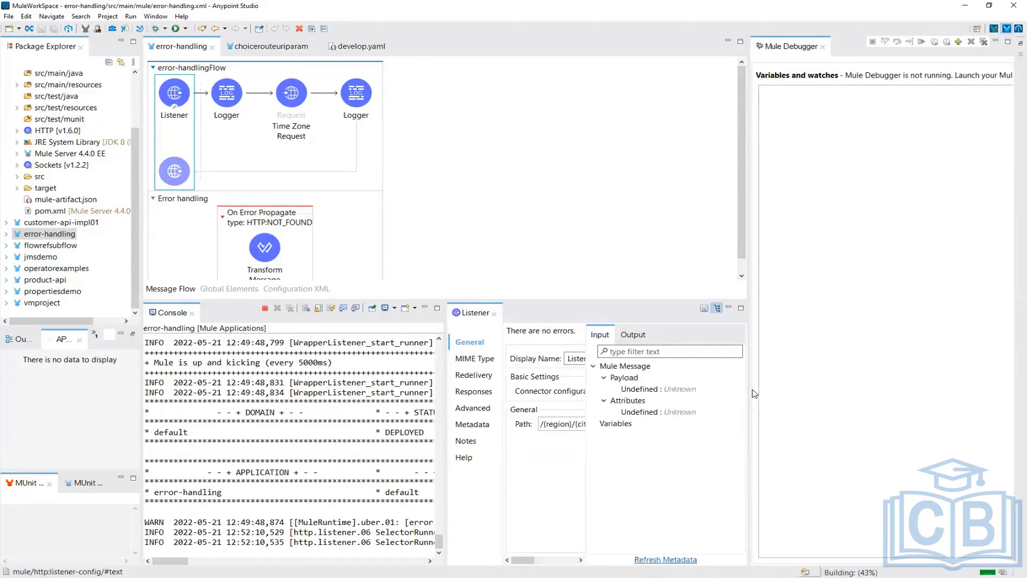
drag(944, 391, 929, 391)
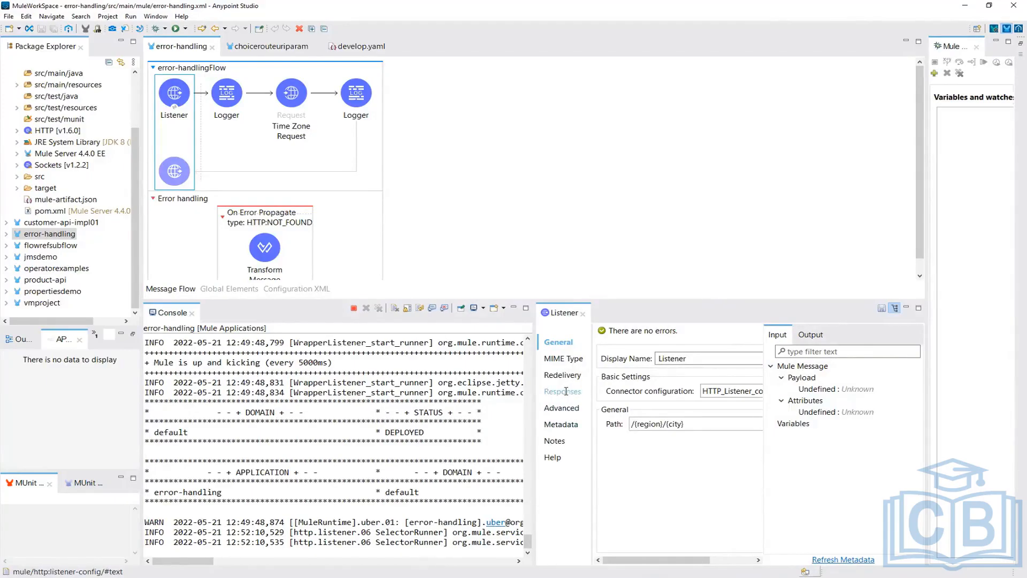
click(697, 362)
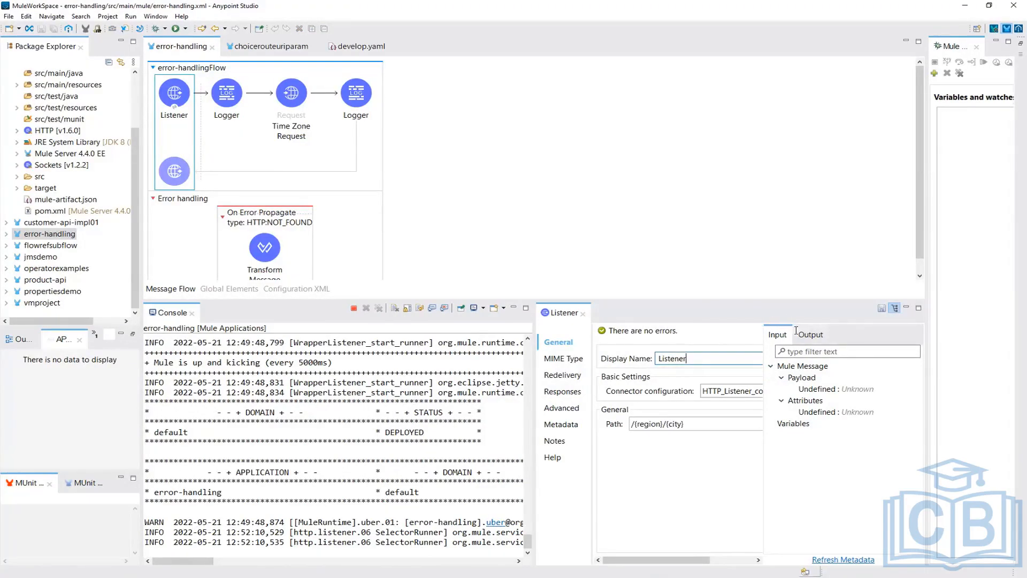
click(815, 334)
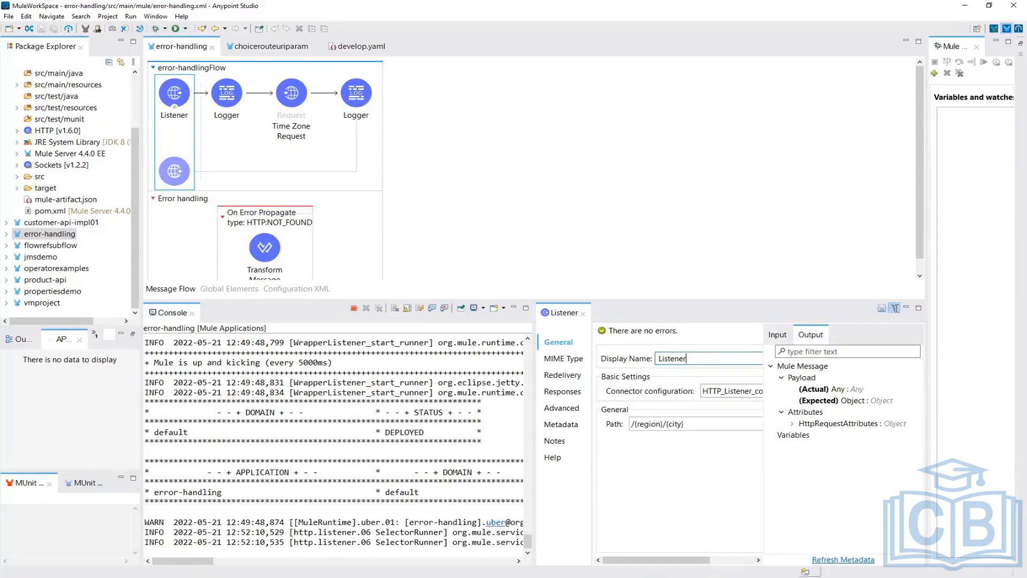
click(895, 309)
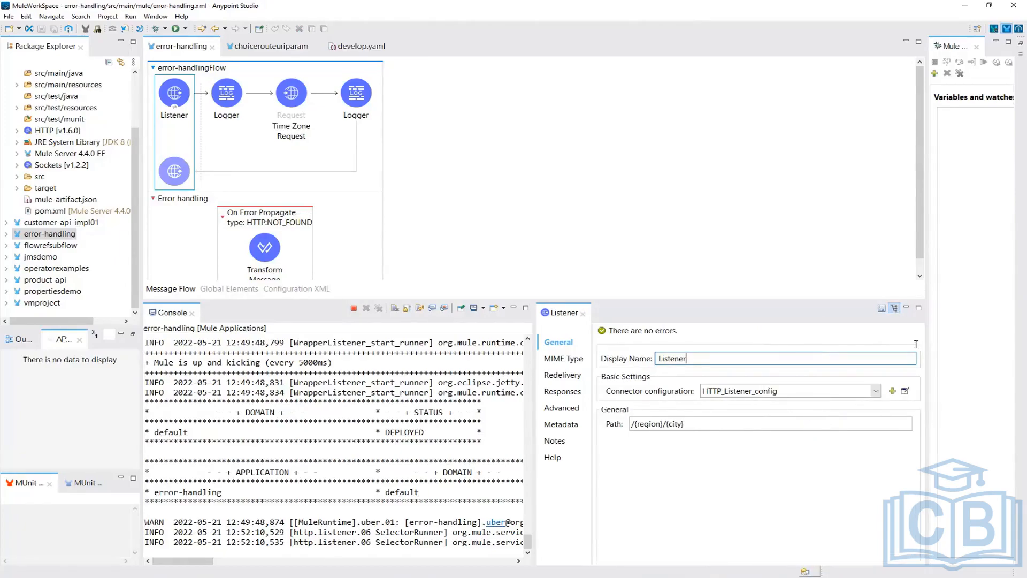
Open the HTTP_Listener_config settings and check the port and base path
click(905, 391)
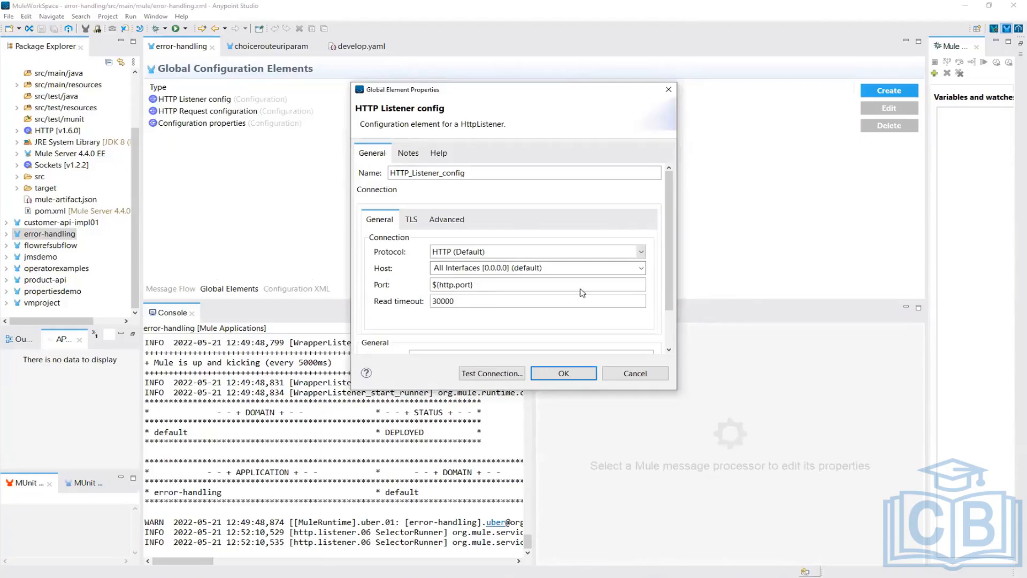
drag(673, 281, 675, 329)
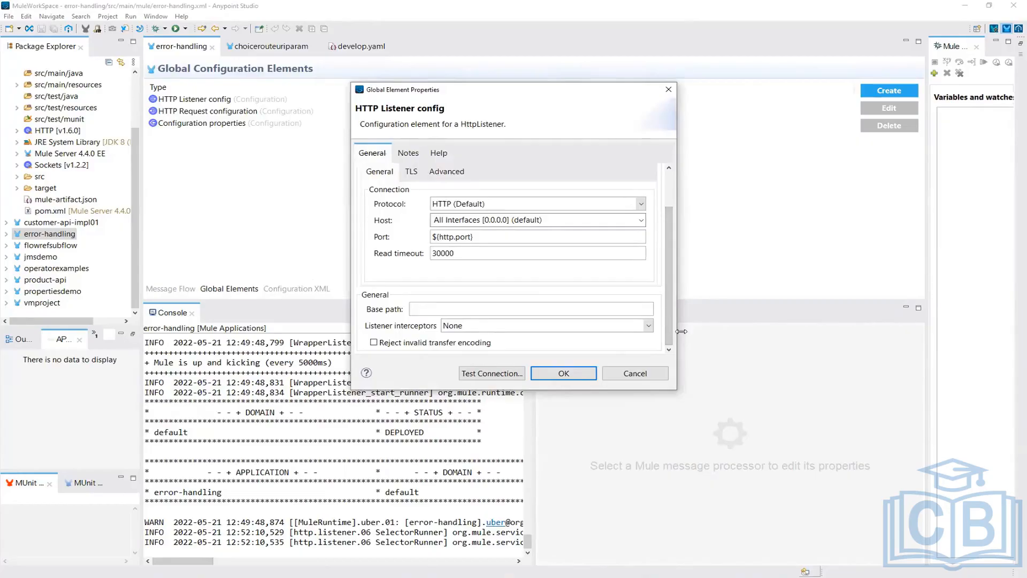
click(415, 309)
drag(668, 277, 668, 235)
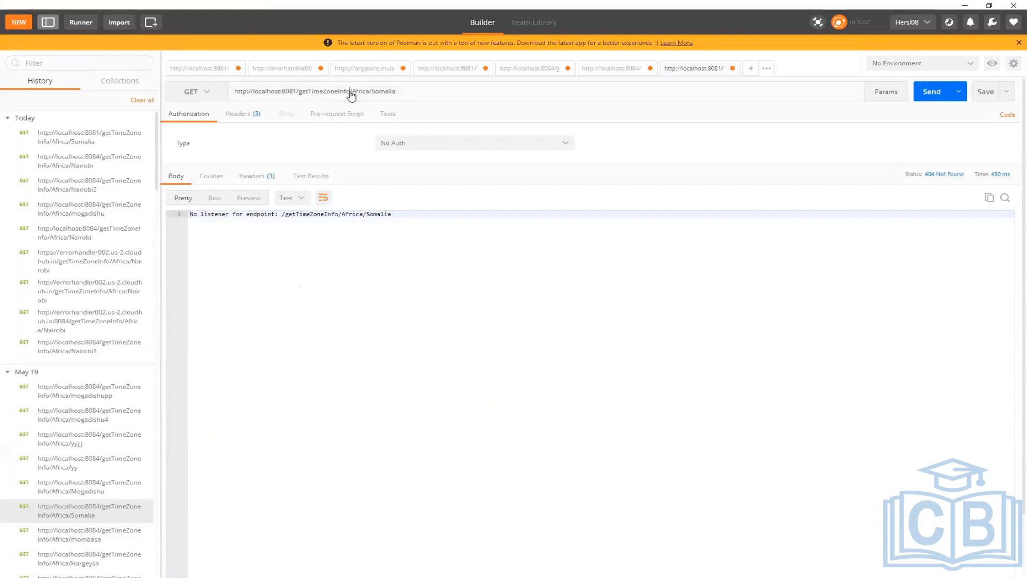
In Postman, remove getTimeZoneInfo/ from the localhost:8081 Somalia request's URL and send it
key(BackSpace)
key(BackSpace)
key(BackSpace)
key(BackSpace)
key(BackSpace)
key(BackSpace)
key(BackSpace)
key(BackSpace)
key(BackSpace)
key(BackSpace)
key(BackSpace)
key(BackSpace)
key(BackSpace)
key(BackSpace)
key(BackSpace)
key(BackSpace)
click(934, 93)
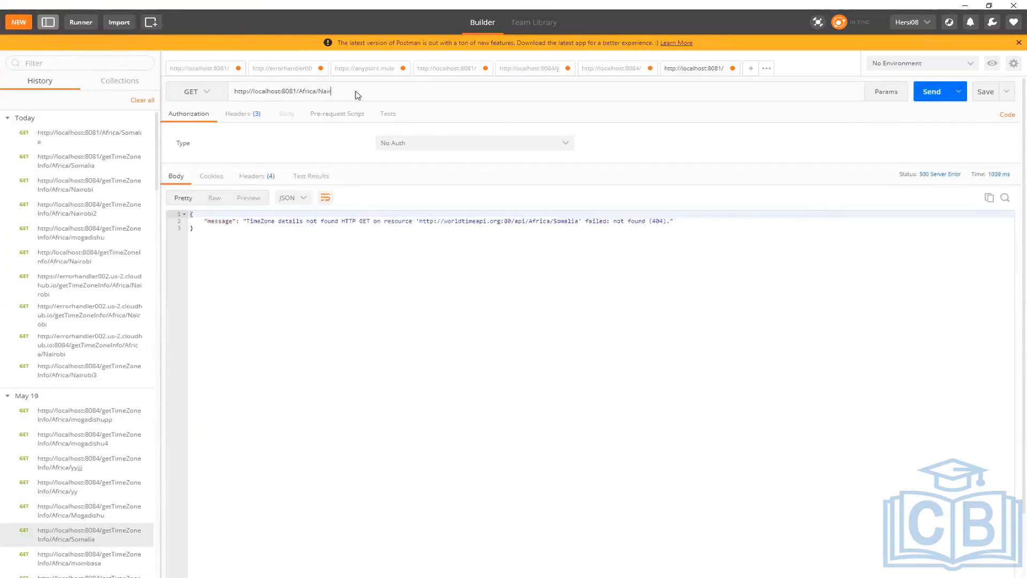
Set the localhost:8081 request's city to Nairobi and send it
text(obi)
click(934, 93)
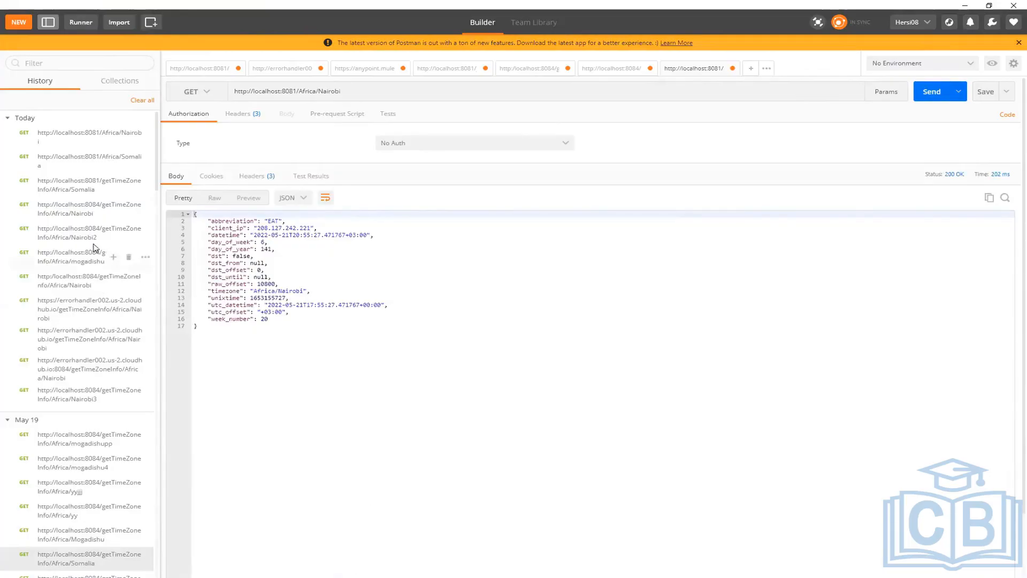
click(76, 190)
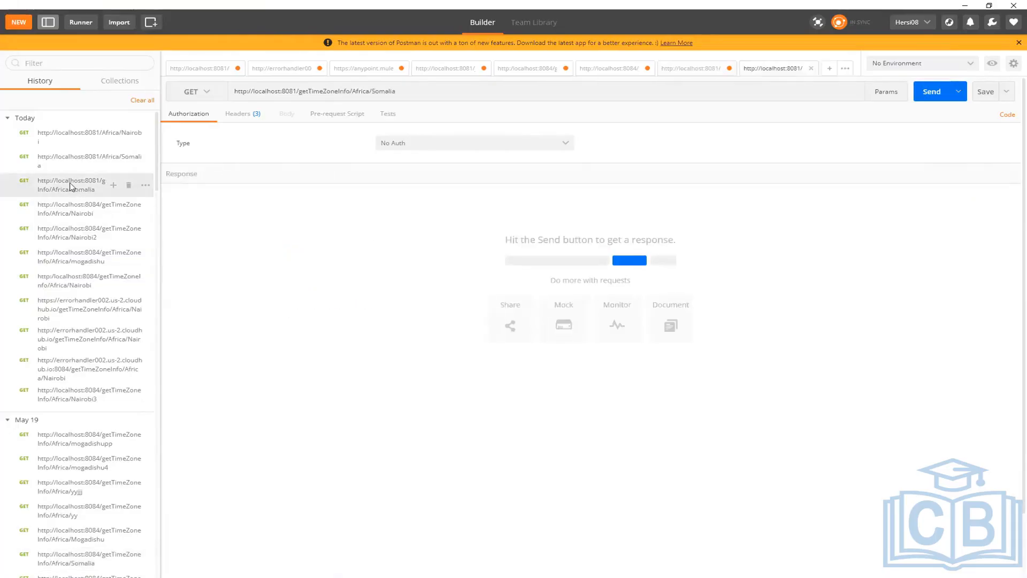
click(83, 255)
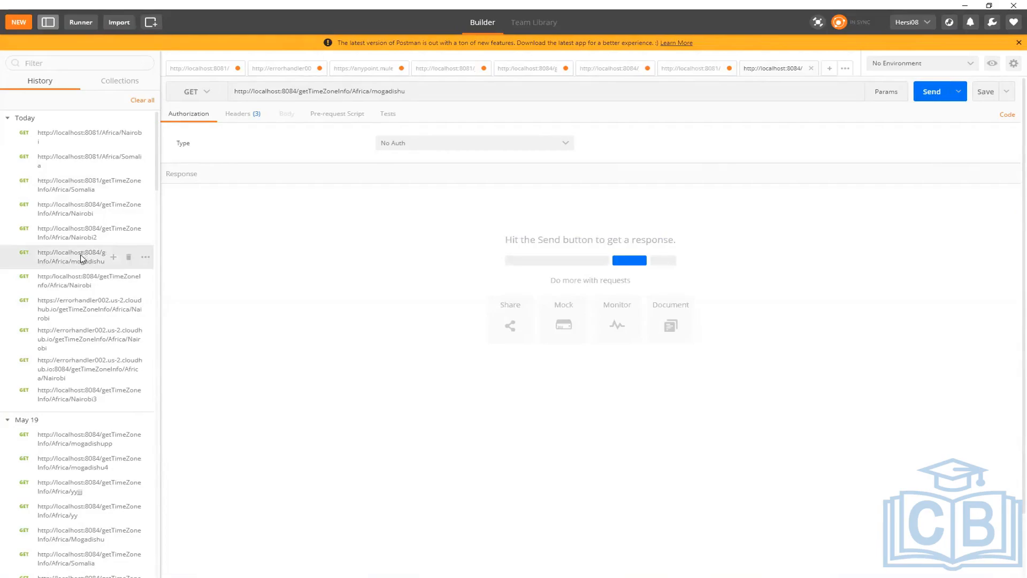
click(83, 310)
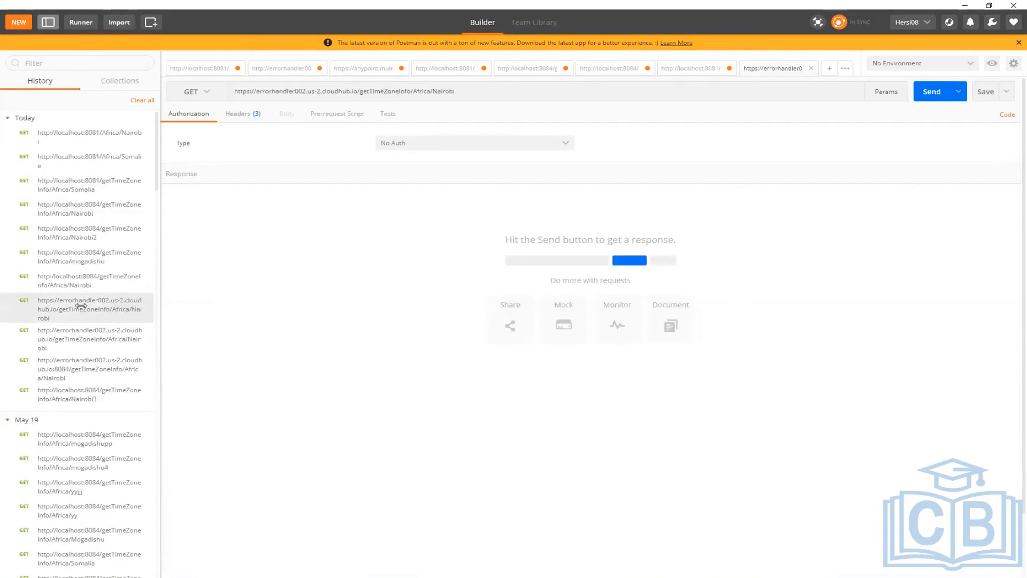
Remove getTimeZoneInfo/ from the errorhandler002.us-2.cloudhub.io Nairobi request's URL and send the request
click(410, 92)
key(BackSpace)
key(BackSpace)
key(BackSpace)
key(BackSpace)
key(BackSpace)
key(BackSpace)
key(BackSpace)
key(BackSpace)
key(BackSpace)
key(BackSpace)
key(BackSpace)
key(BackSpace)
key(BackSpace)
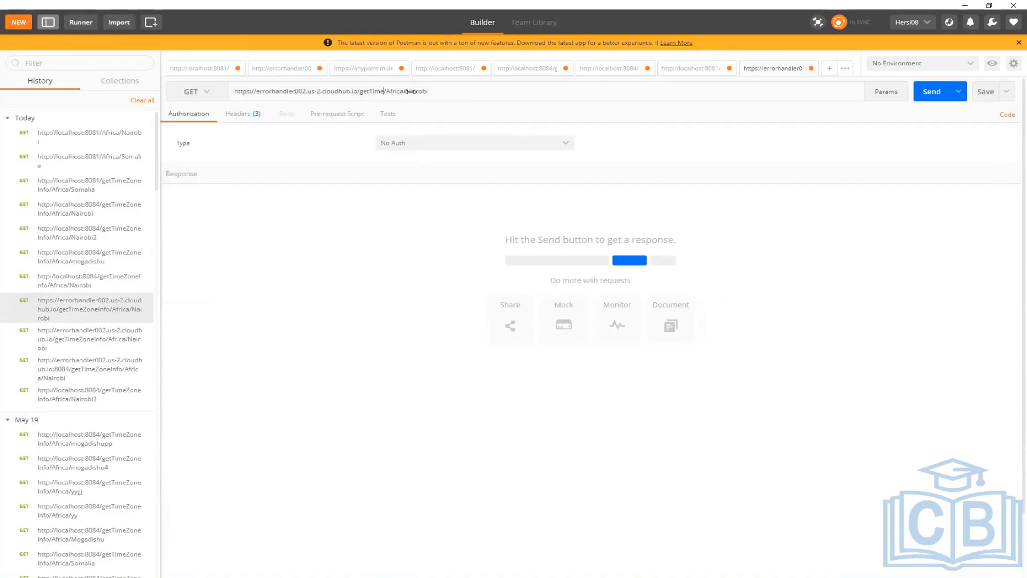
key(BackSpace)
key(BackSpace)
key(BackSpace)
click(931, 92)
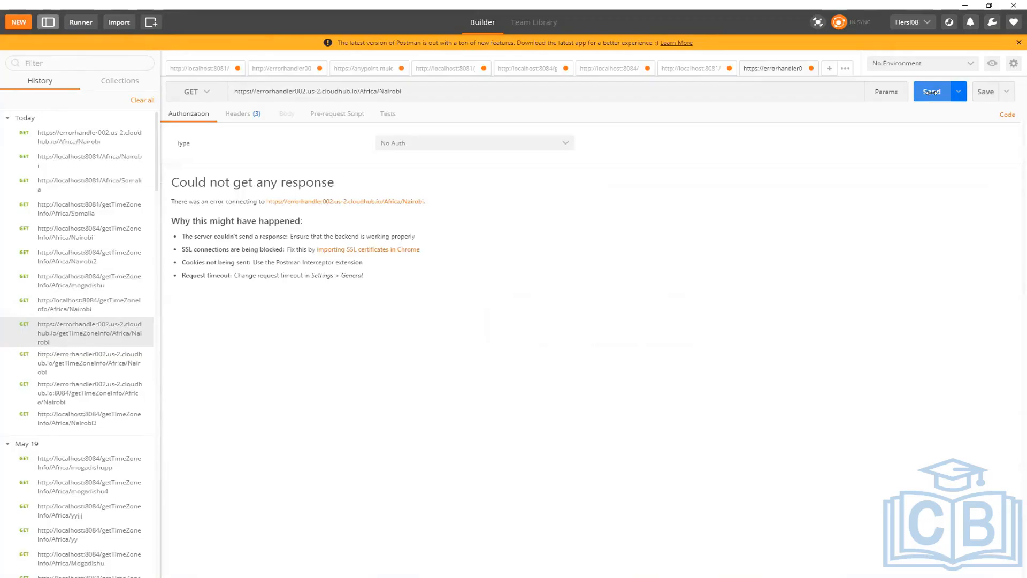
click(932, 92)
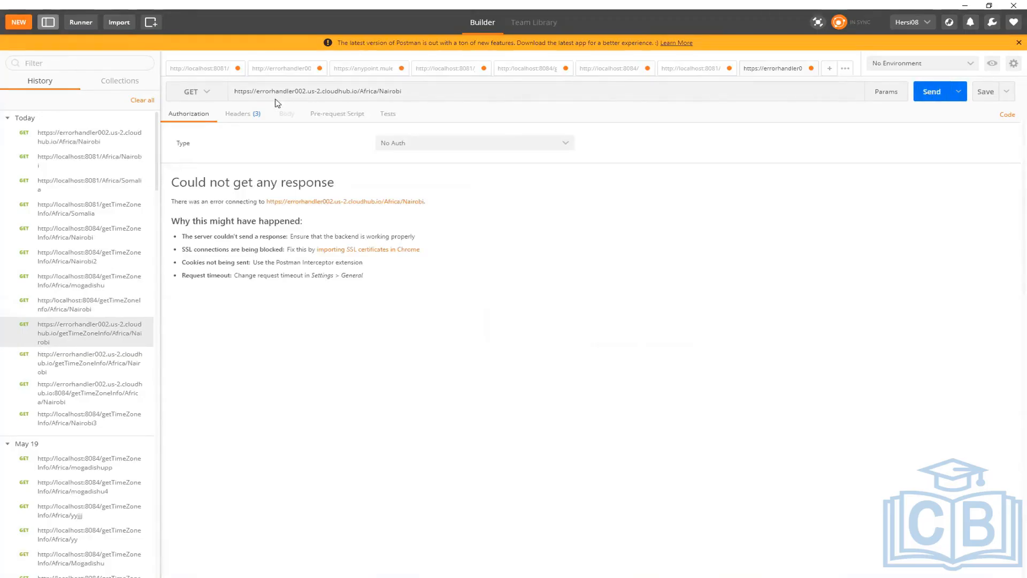
Change the CloudHub Nairobi request's protocol from https to http and send it again
click(250, 94)
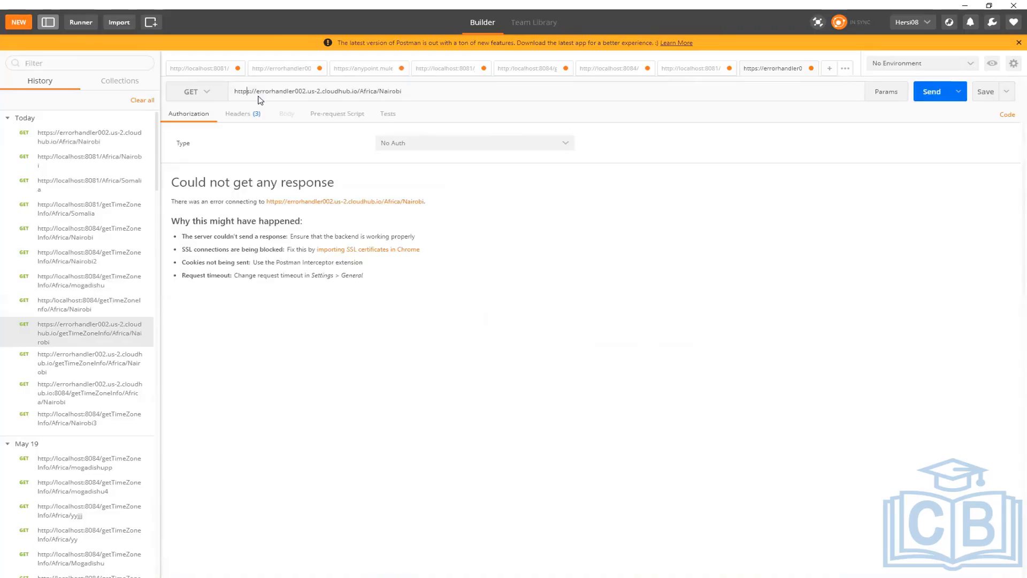
key(BackSpace)
click(929, 99)
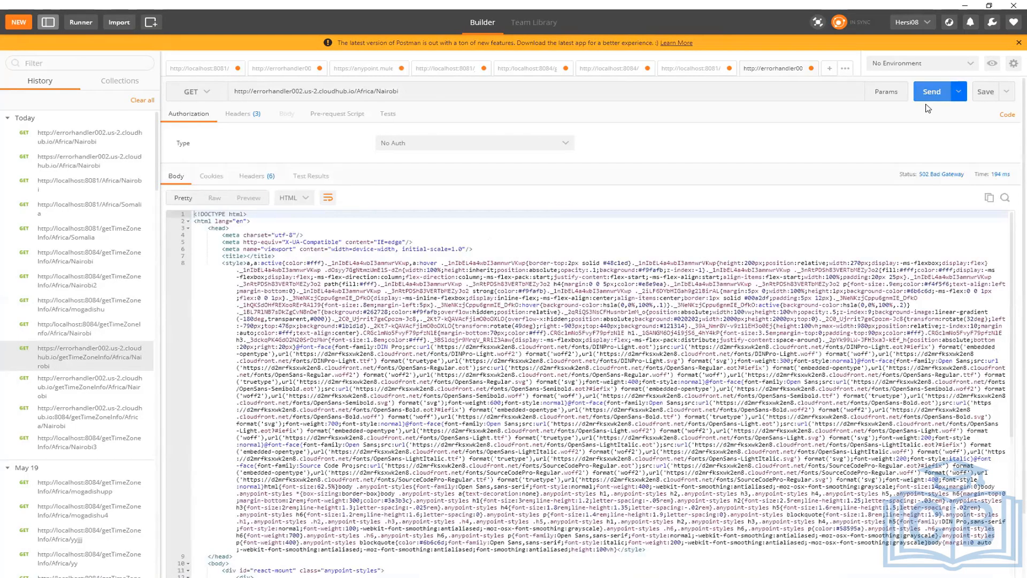
click(410, 94)
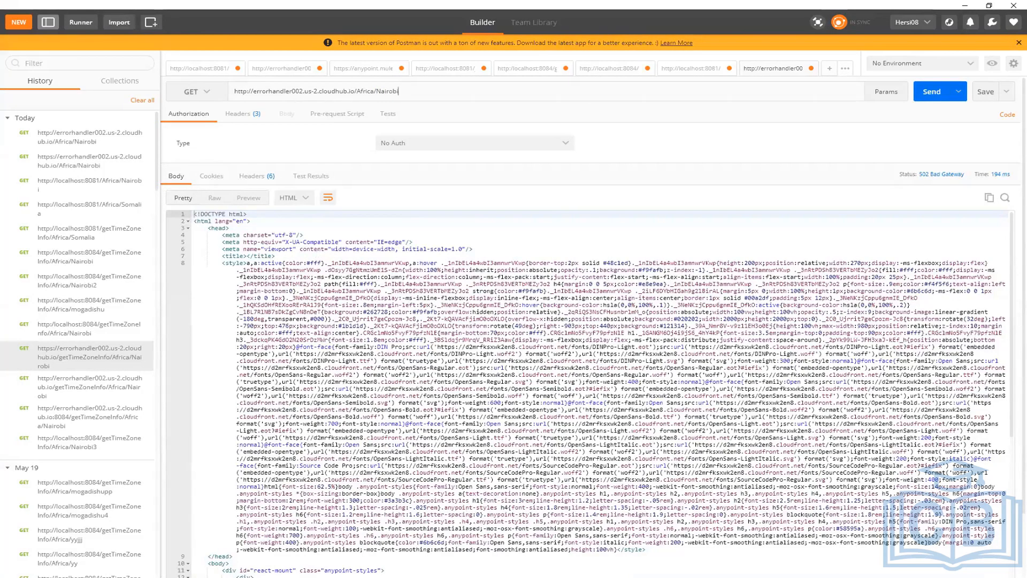
Switch to Runtime Manager in the browser, reopen the errorhandler002 application from the applications list and open its domain link
mouse_move(267, 577)
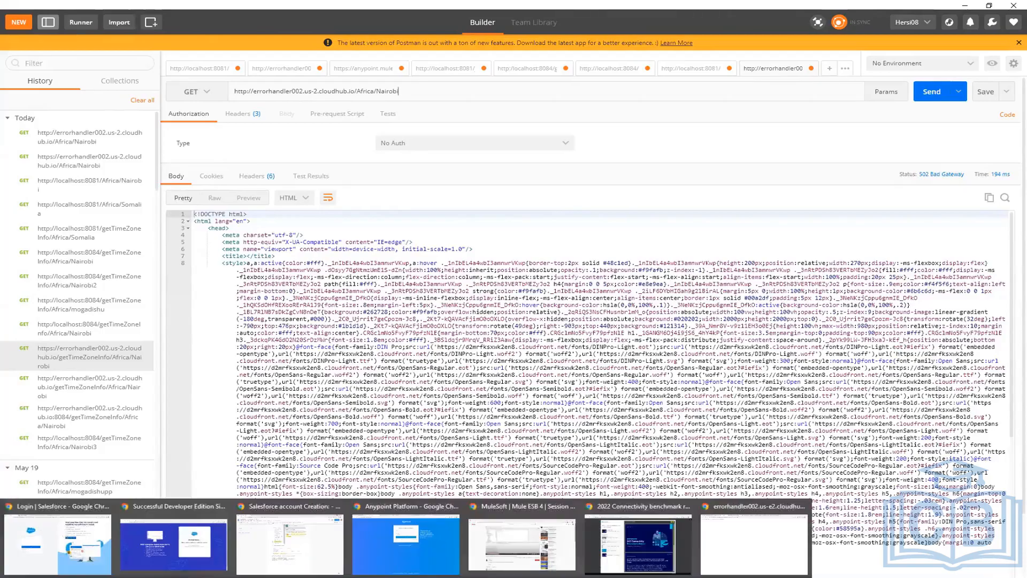
click(741, 546)
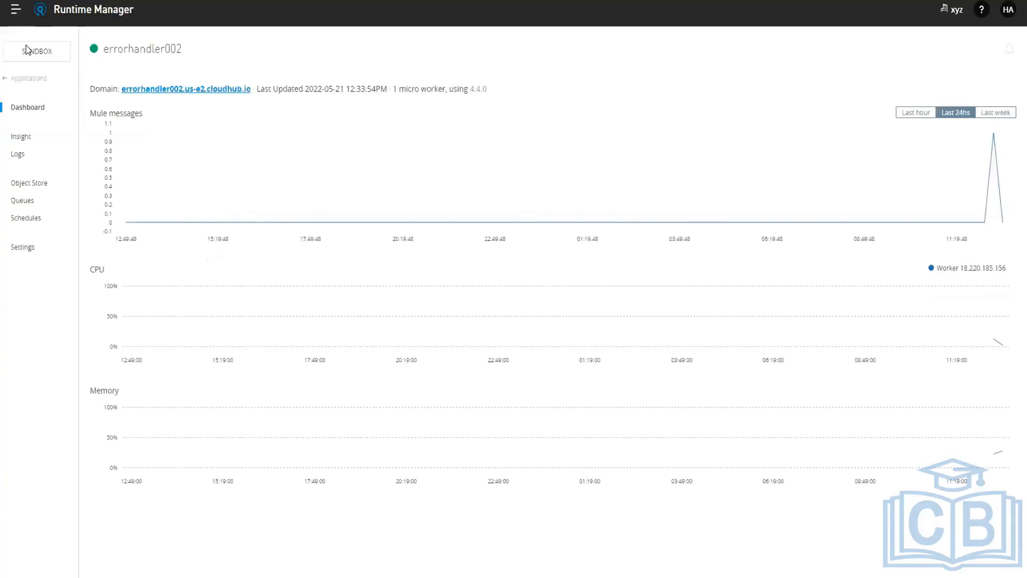
click(29, 81)
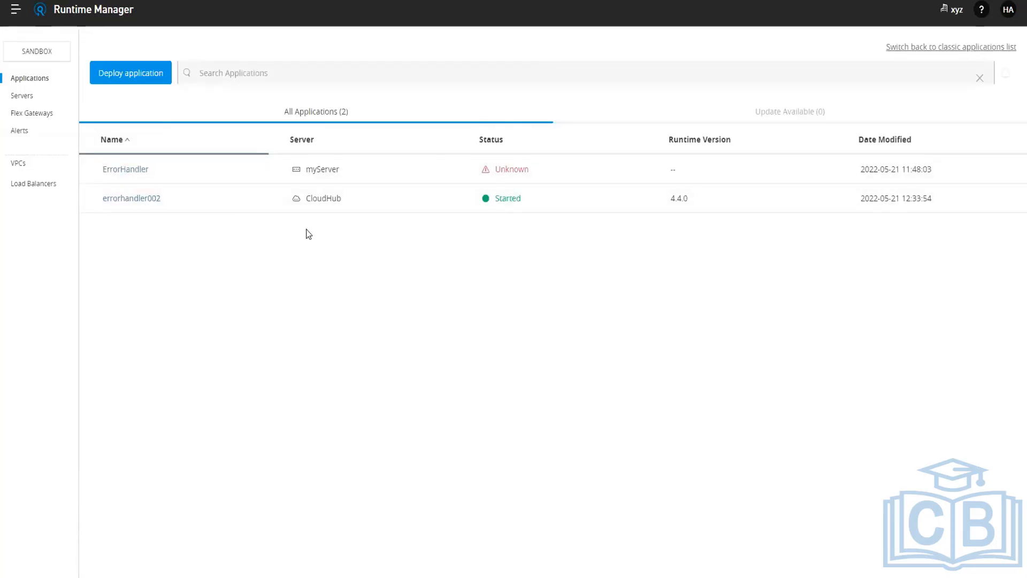
click(151, 200)
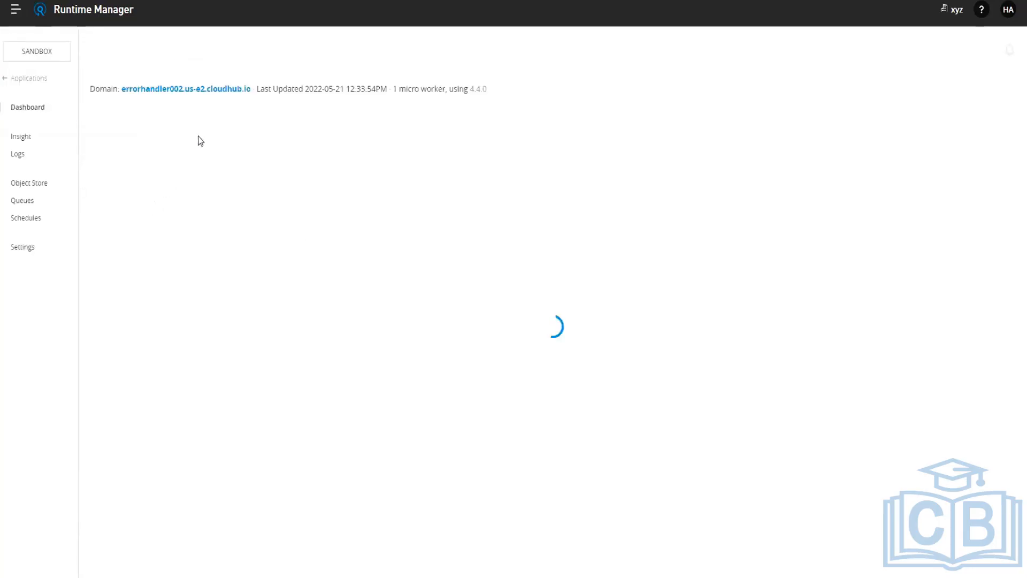
click(231, 90)
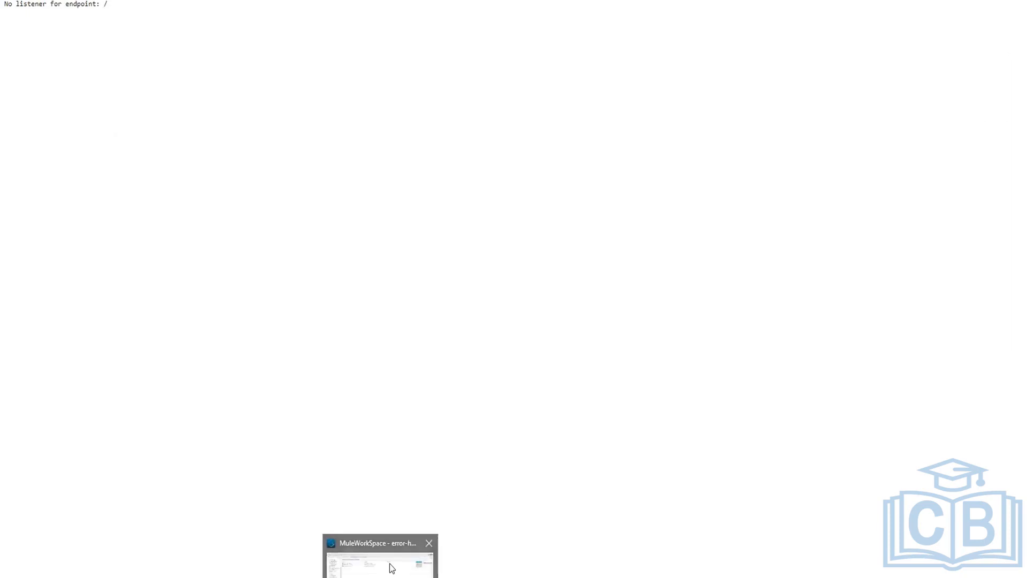
click(392, 568)
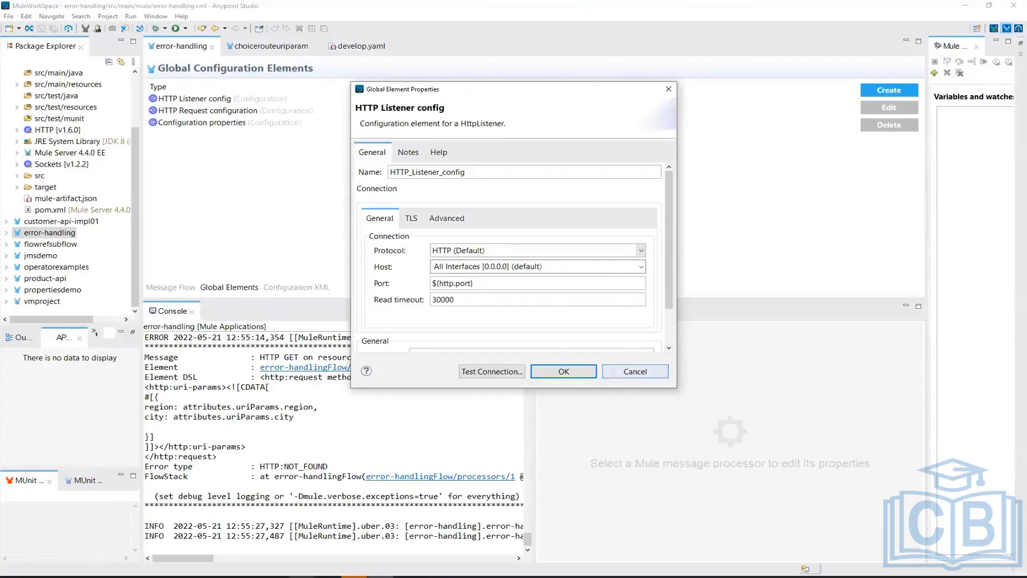
mouse_move(197, 575)
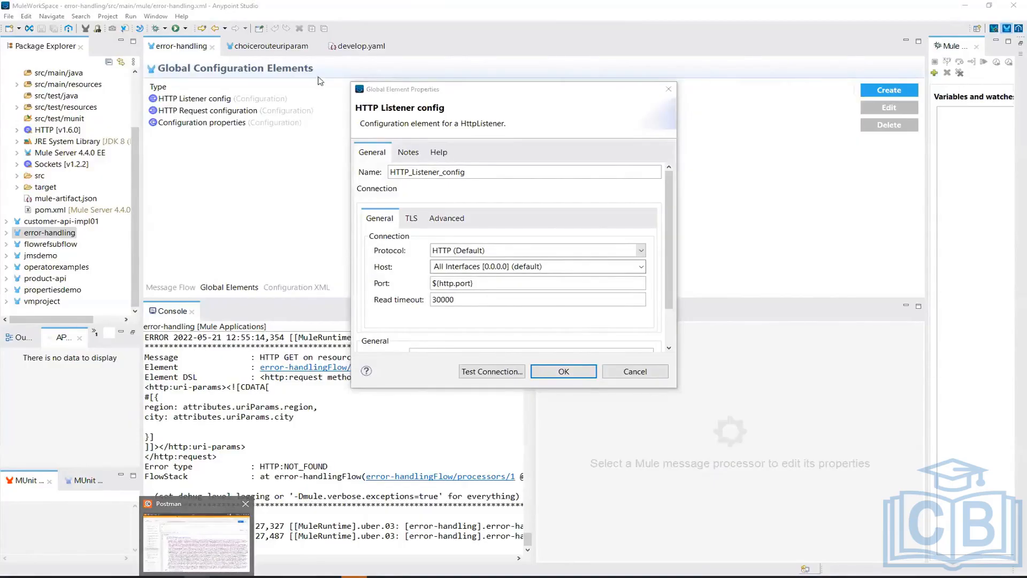
click(206, 555)
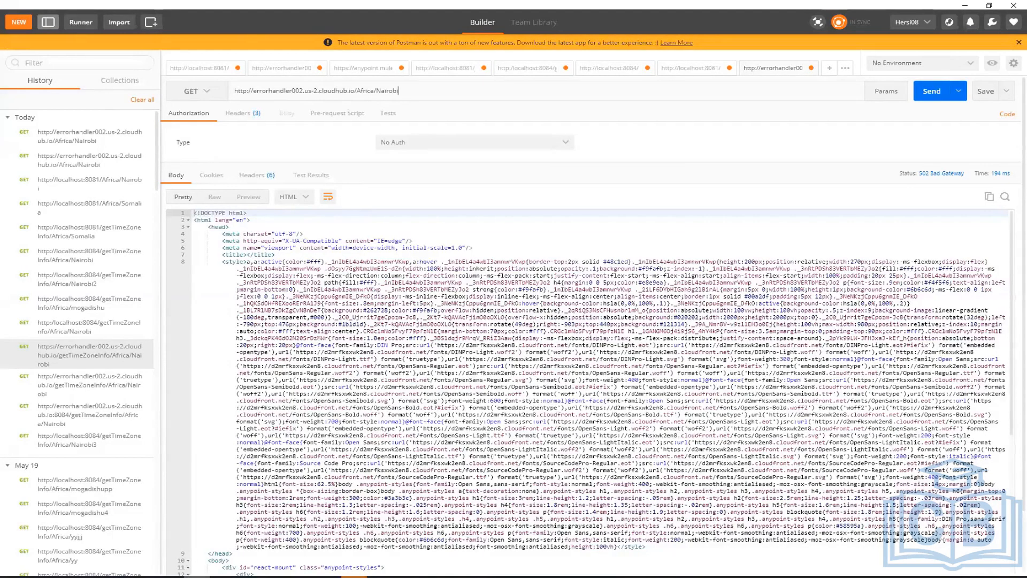
mouse_move(198, 576)
mouse_move(399, 577)
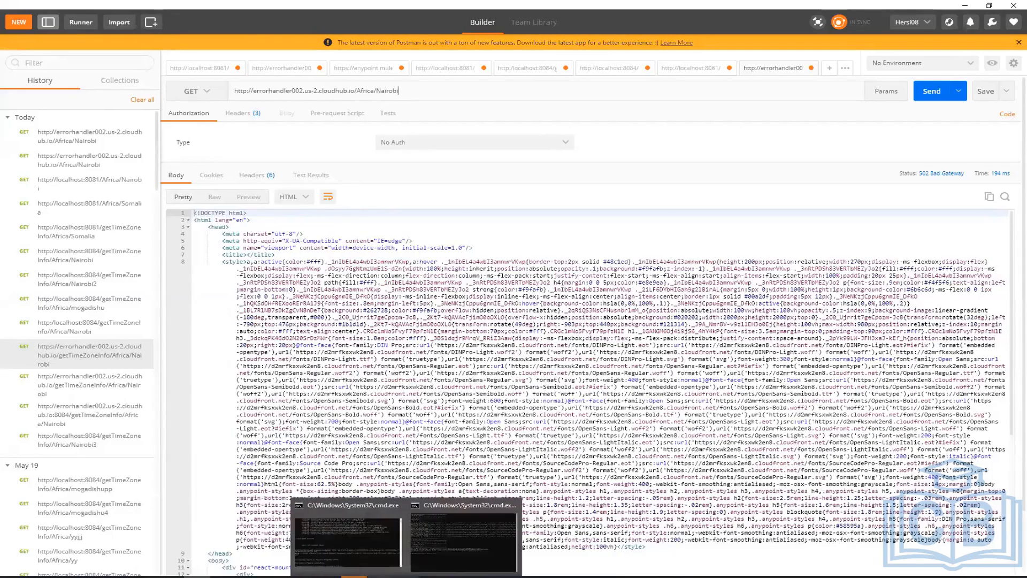
In Anypoint Studio, set the HTTP_Listener_config host to ${http.host}, accept the change and save the error-handling configuration
click(385, 574)
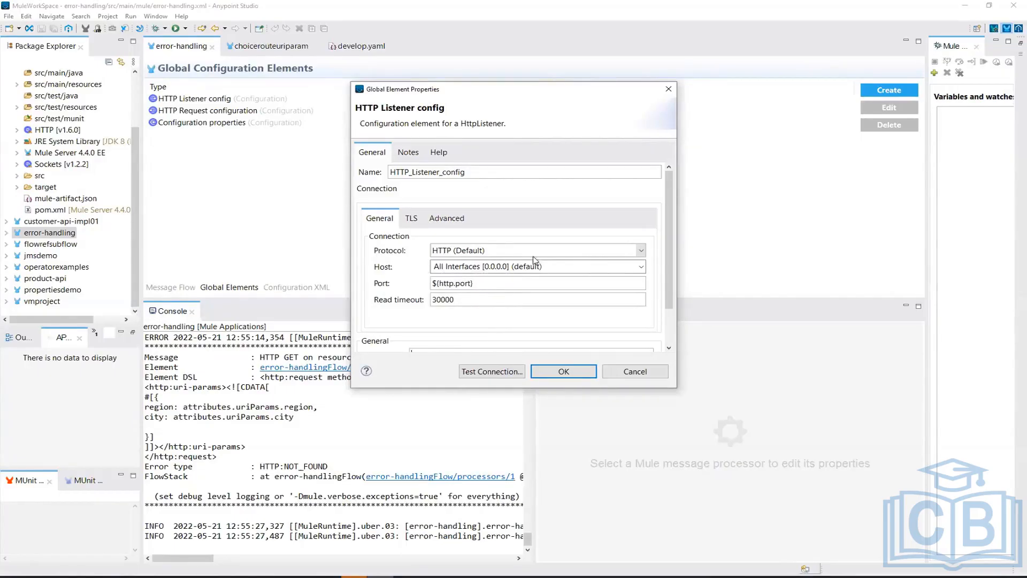
click(642, 266)
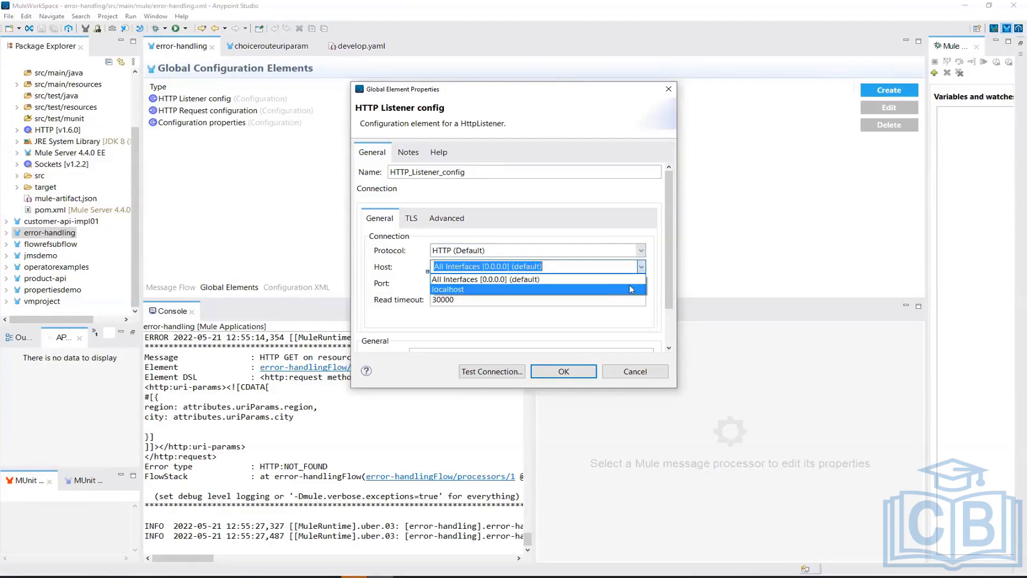
click(588, 279)
key(BackSpace)
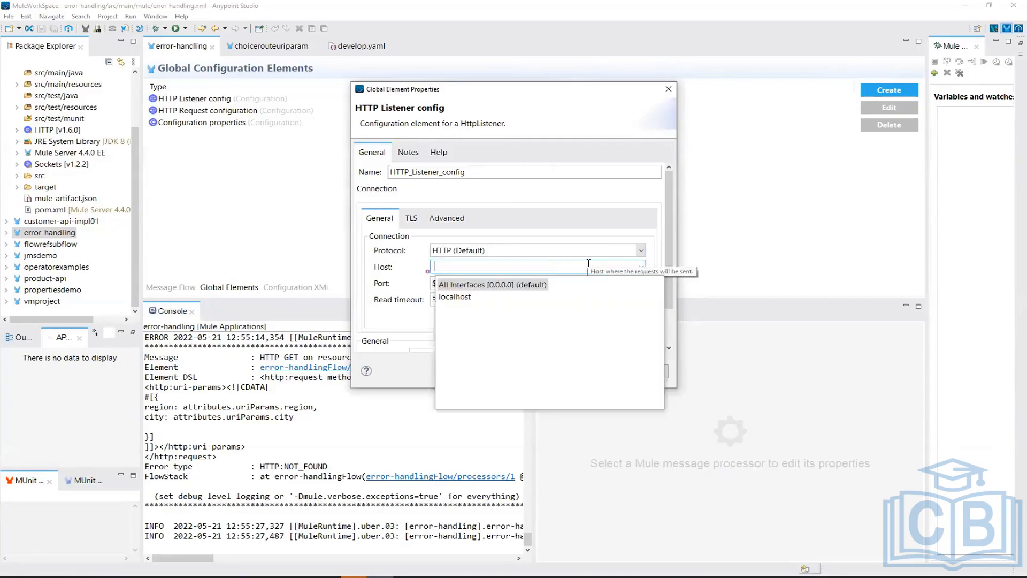
text($)
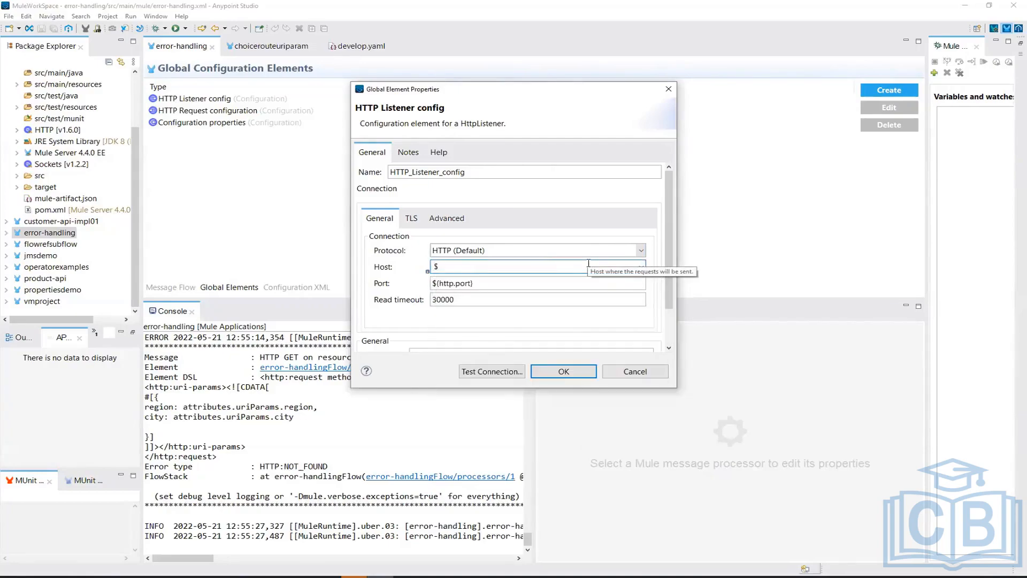
text({})
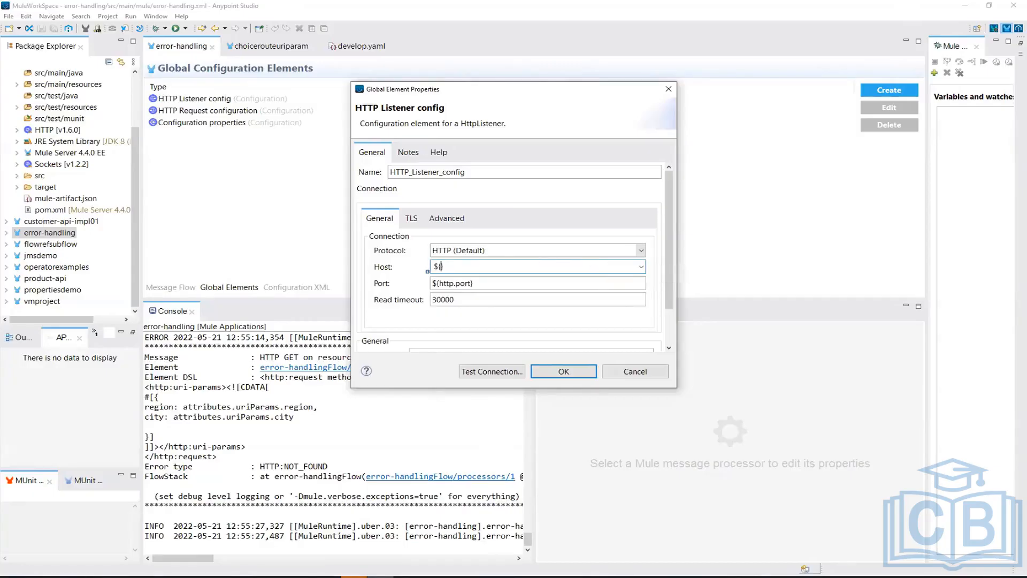
text(http.host)
click(564, 375)
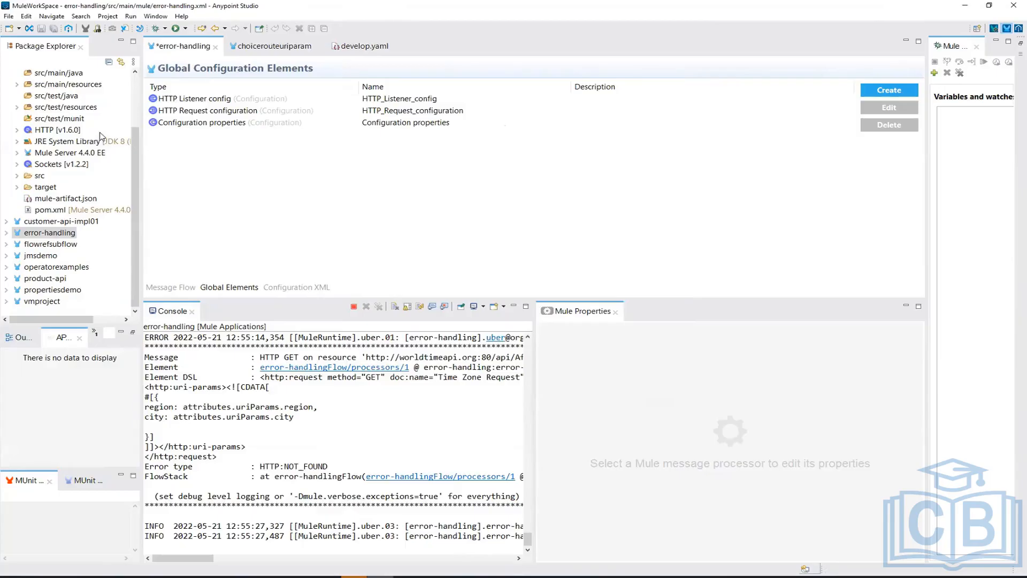
click(41, 28)
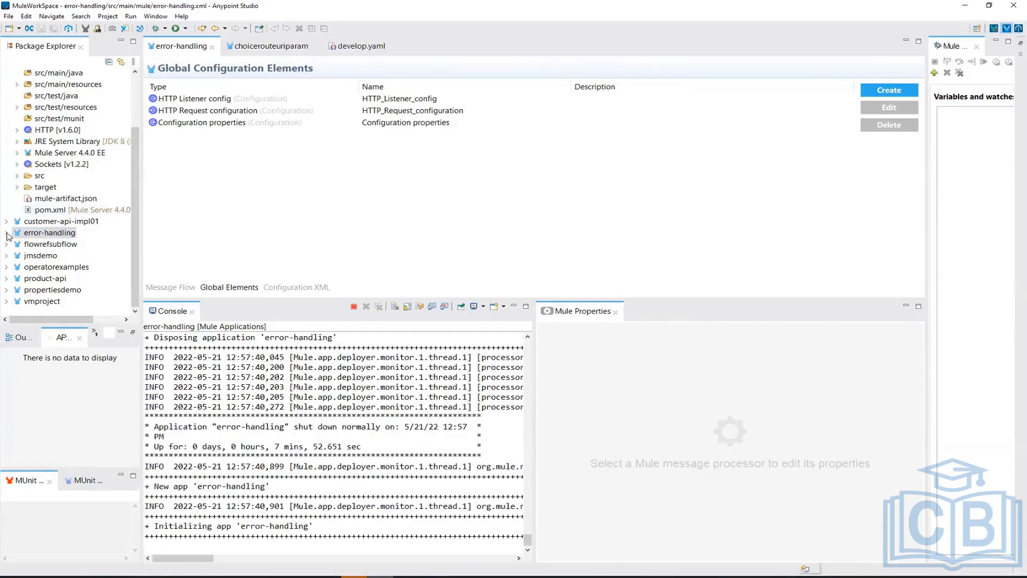
Export the error-handling project as a Mule deployable archive with sources and dependencies, replacing the existing error-handling.jar
click(58, 236)
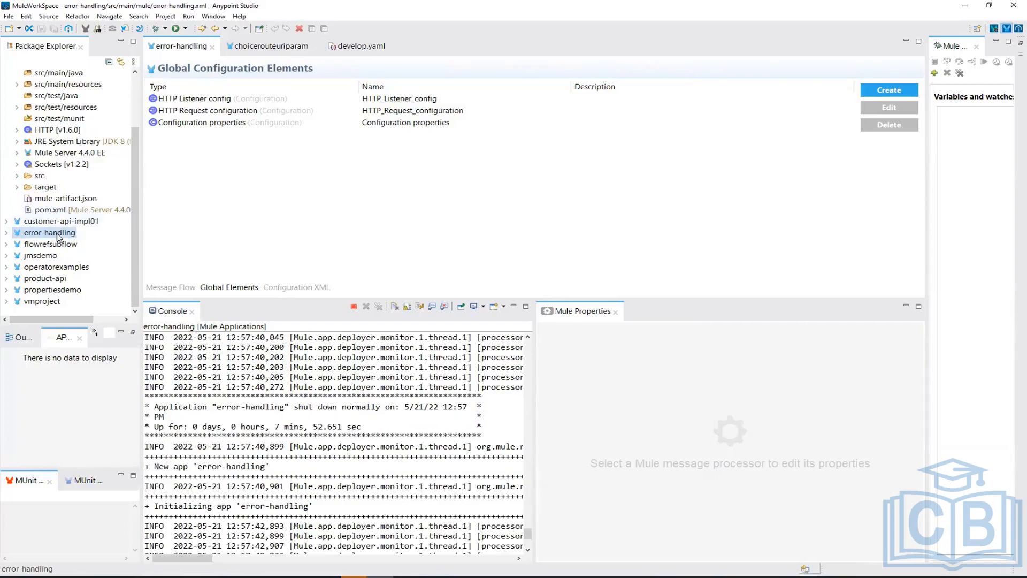
right_click(59, 236)
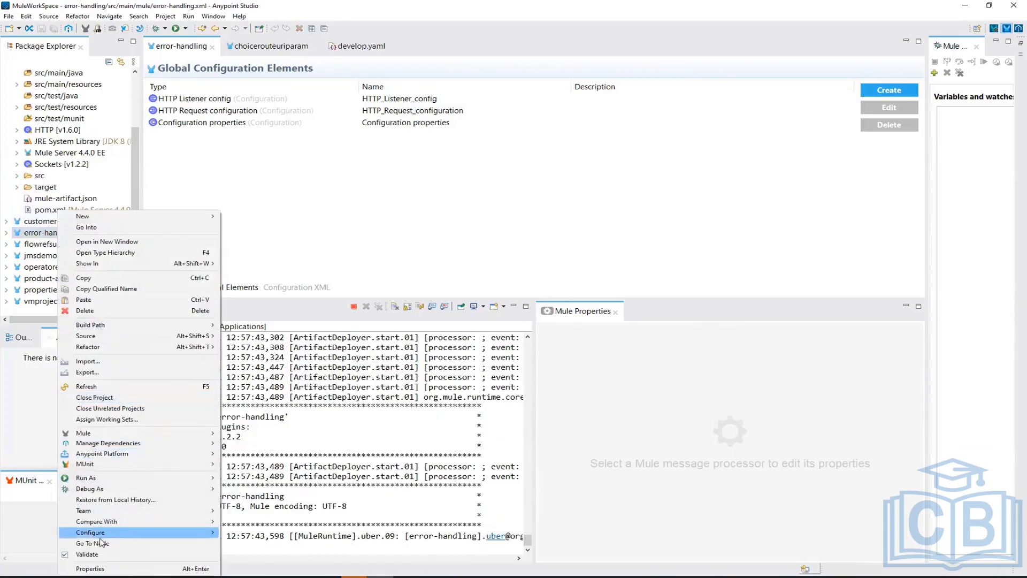
click(98, 374)
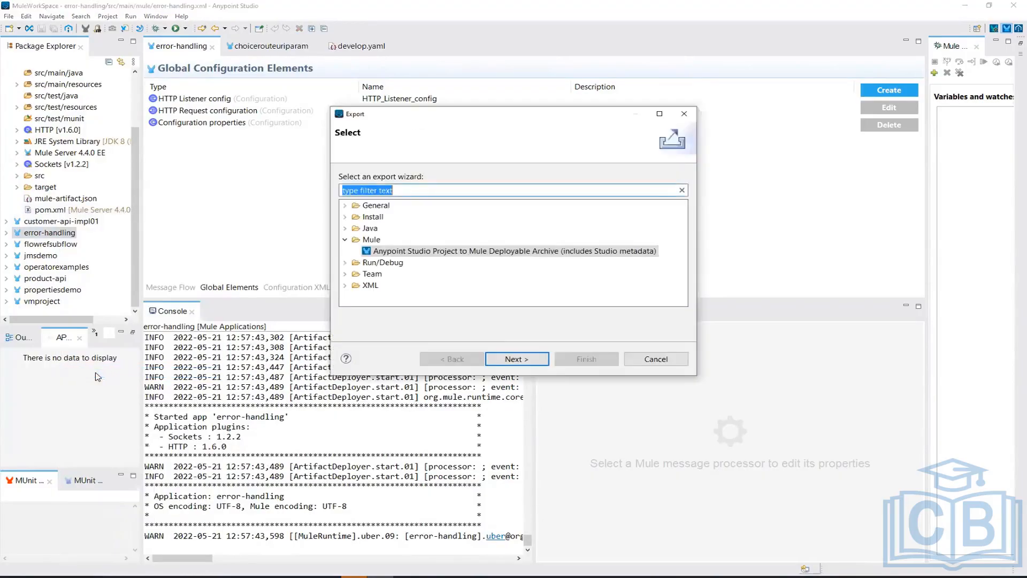
click(517, 359)
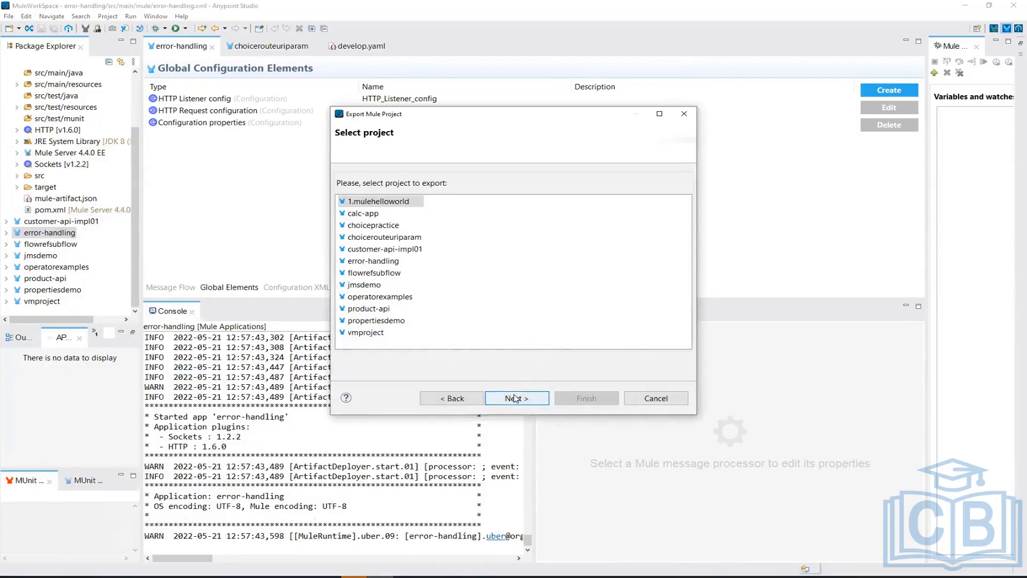
click(385, 263)
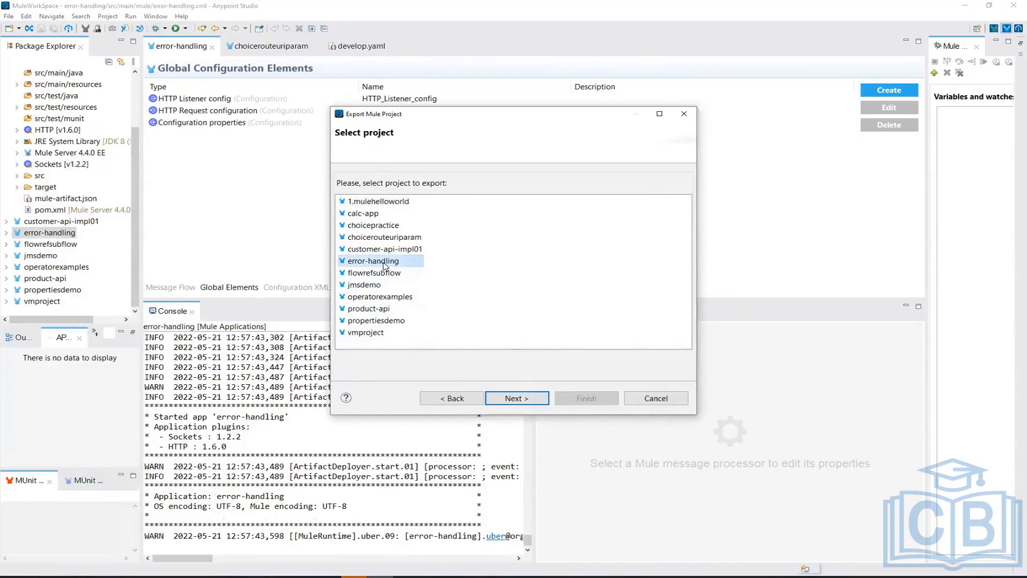
click(517, 399)
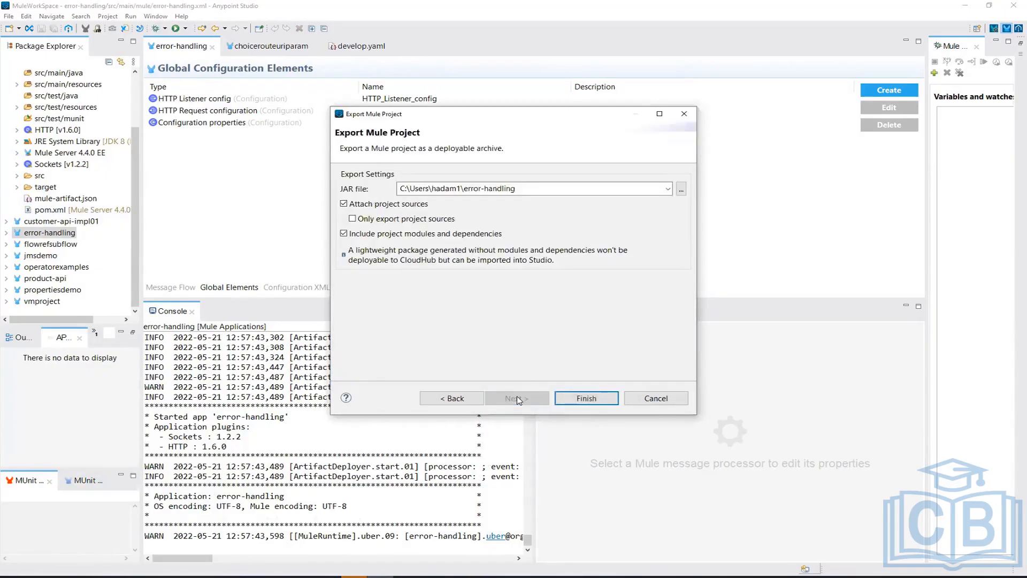
click(599, 398)
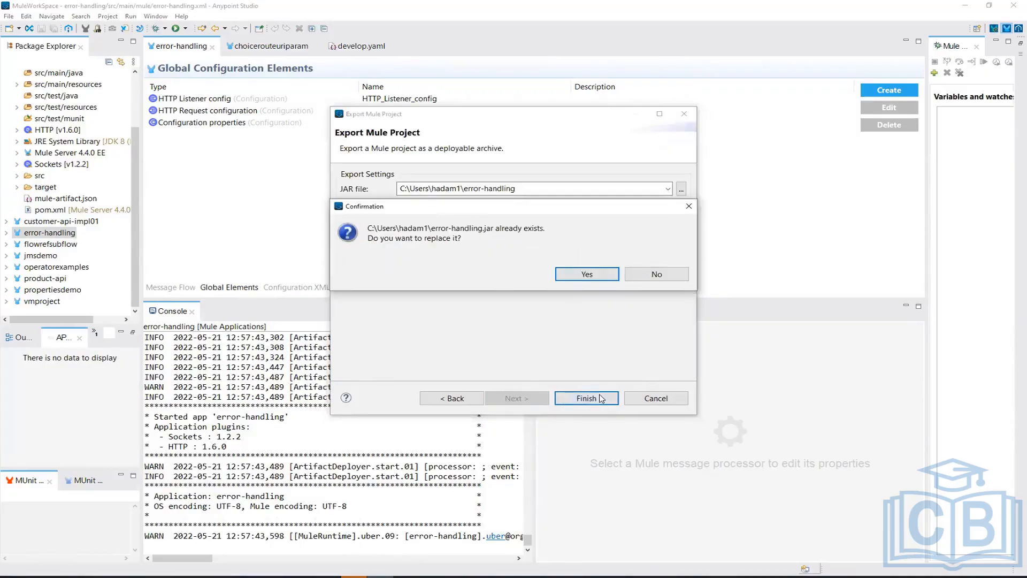
click(583, 271)
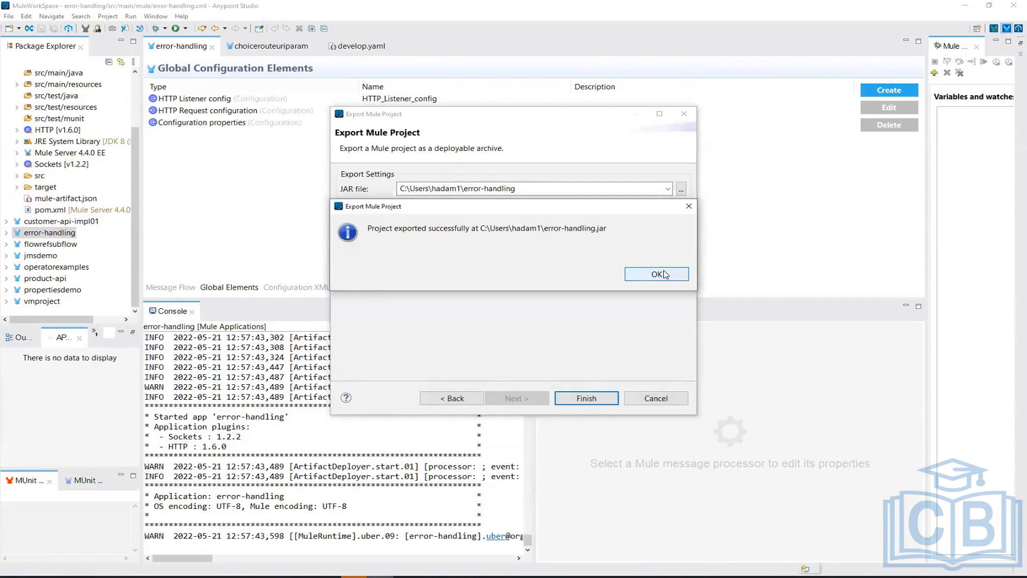
click(657, 274)
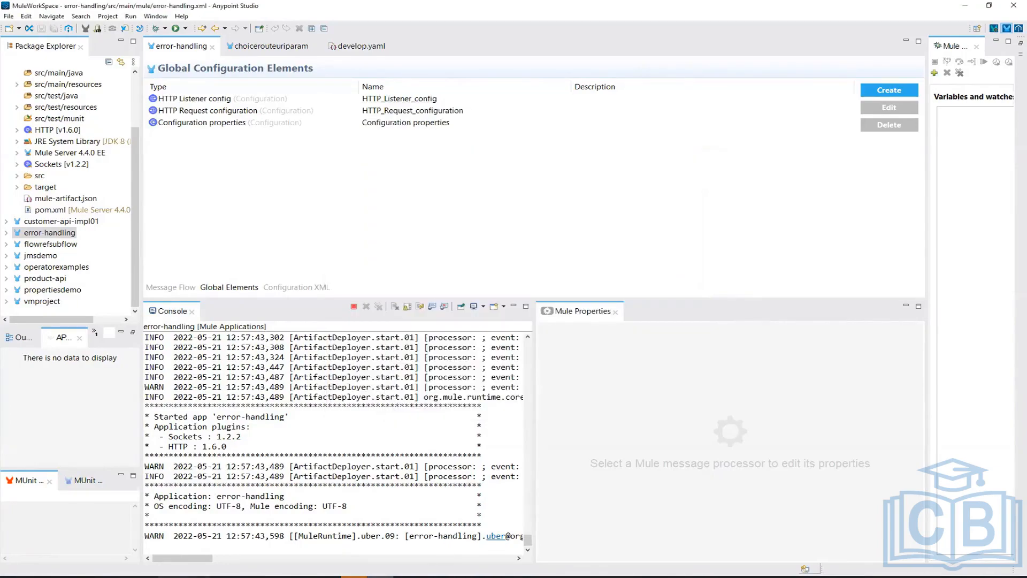
Switch back to the browser and return to the errorhandler002 dashboard in Runtime Manager
mouse_move(354, 575)
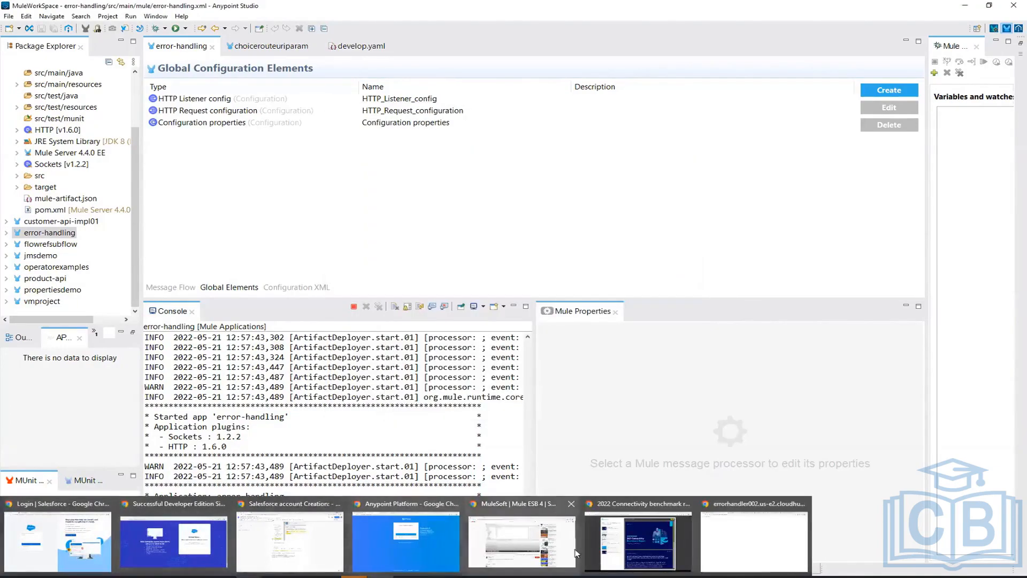
right_click(733, 571)
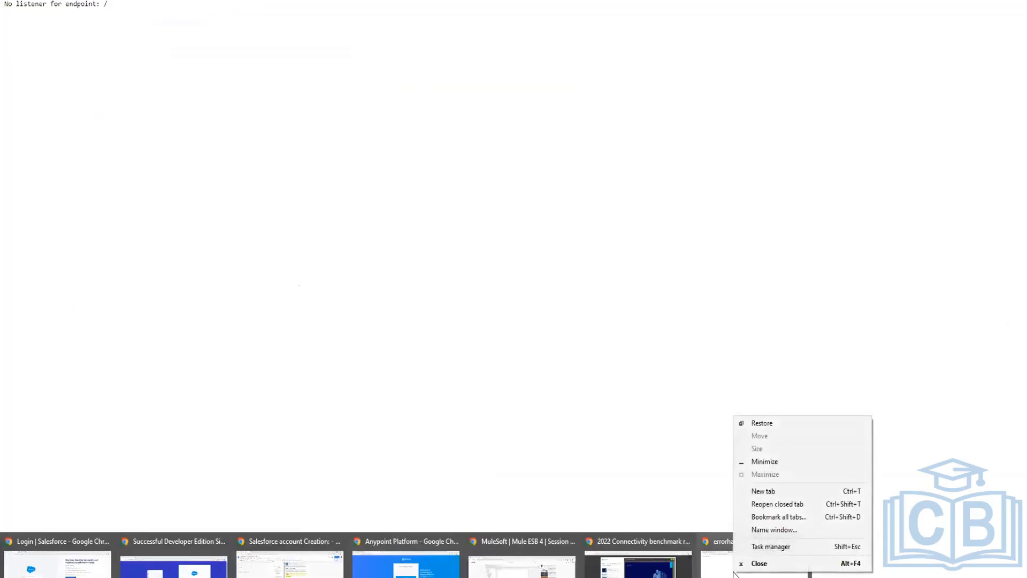
click(734, 571)
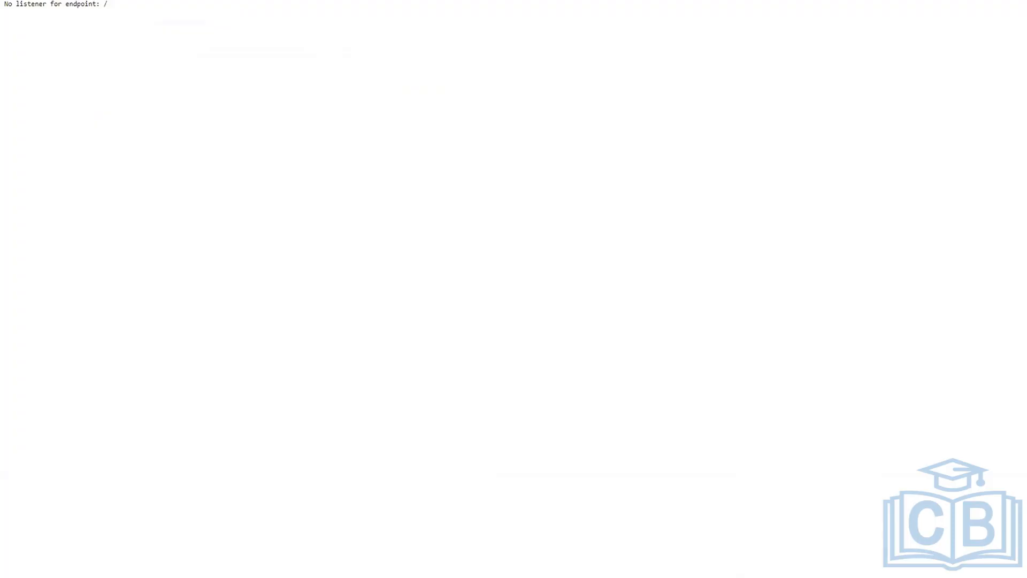
mouse_move(354, 576)
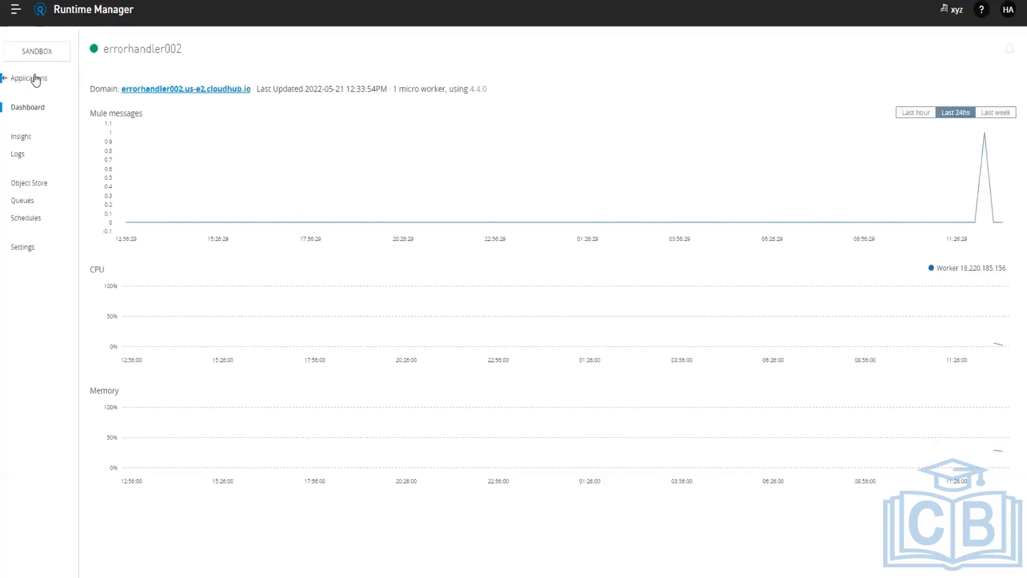
Delete the errorhandler002 application from the Runtime Manager applications list, acknowledging that its file and settings must be supplied again
click(35, 80)
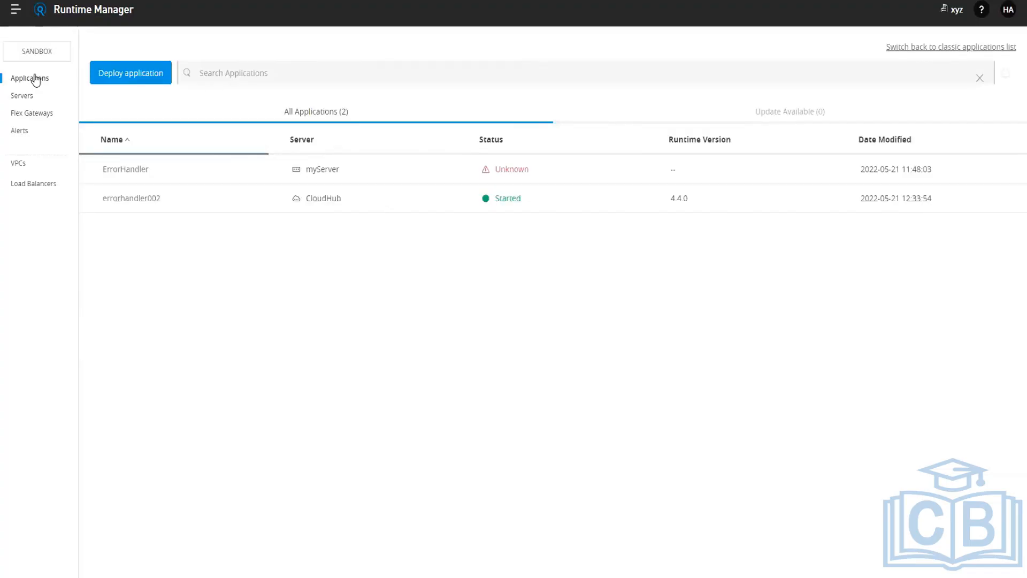
right_click(216, 198)
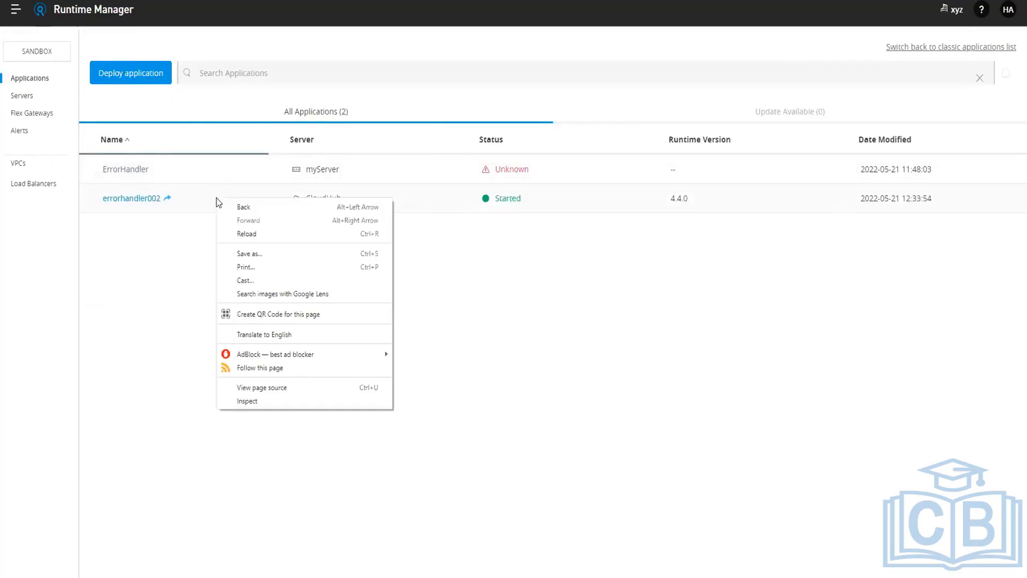
click(216, 198)
click(217, 198)
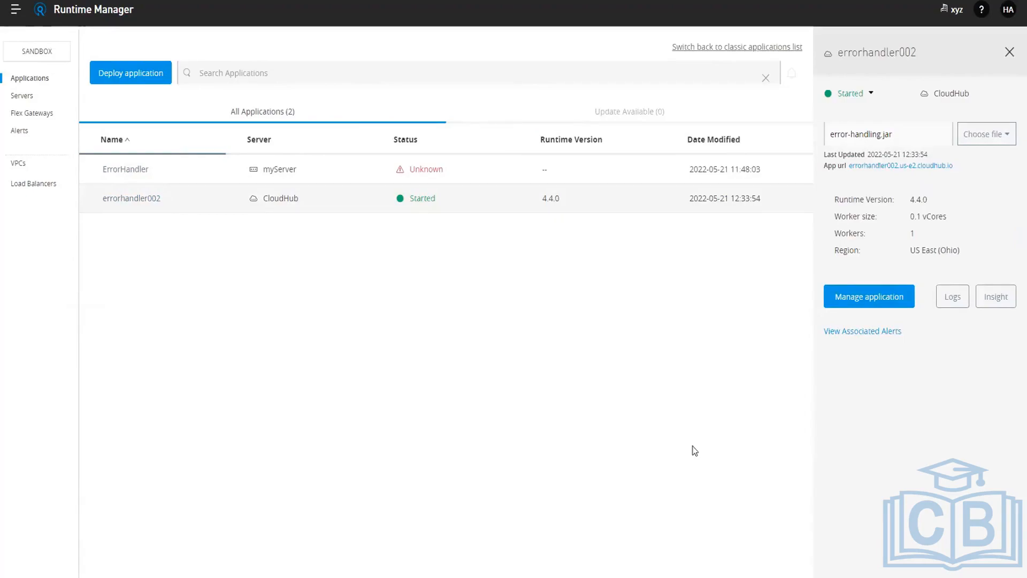
click(872, 94)
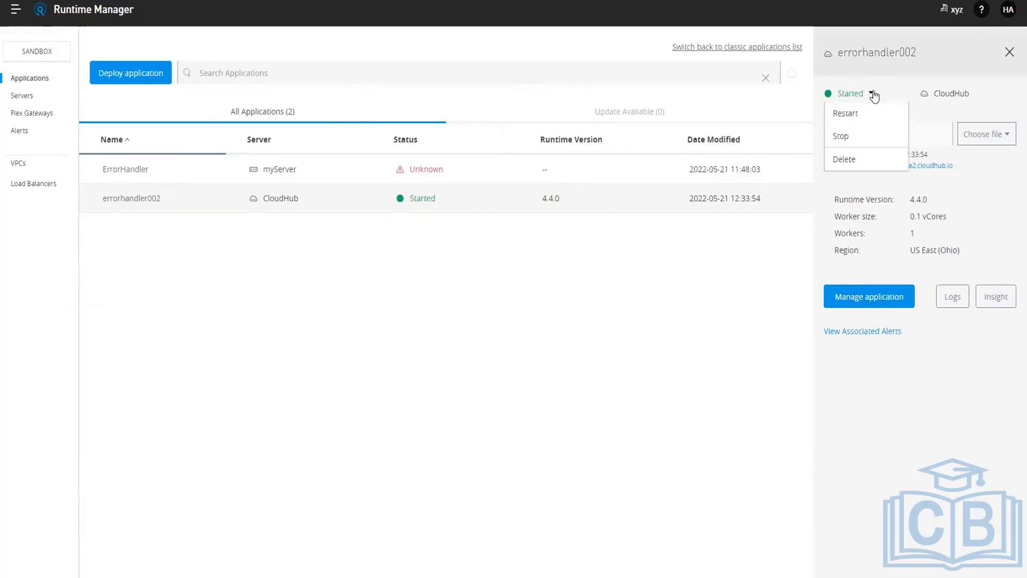
click(845, 159)
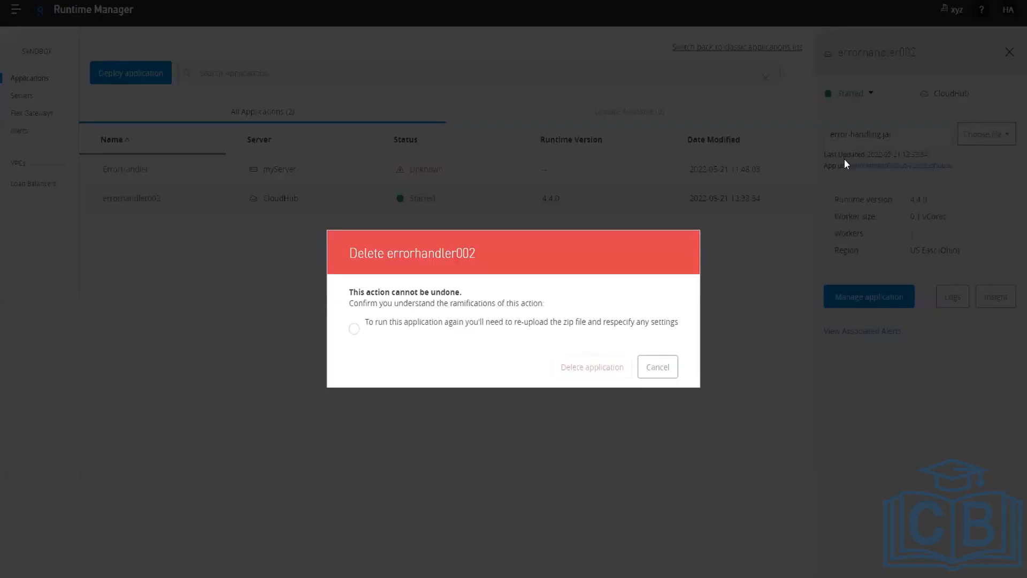
right_click(596, 370)
click(596, 371)
click(354, 329)
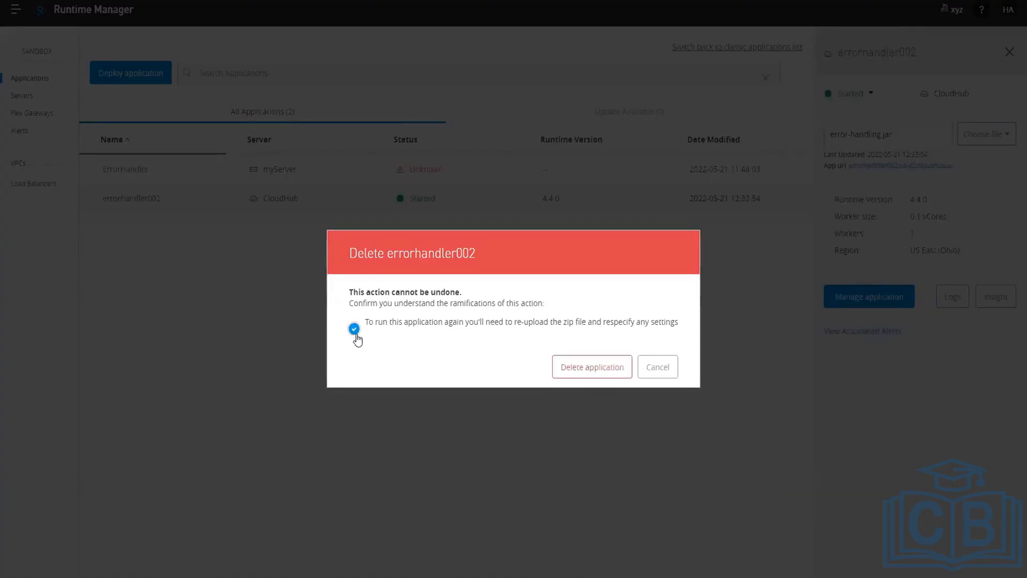
click(609, 370)
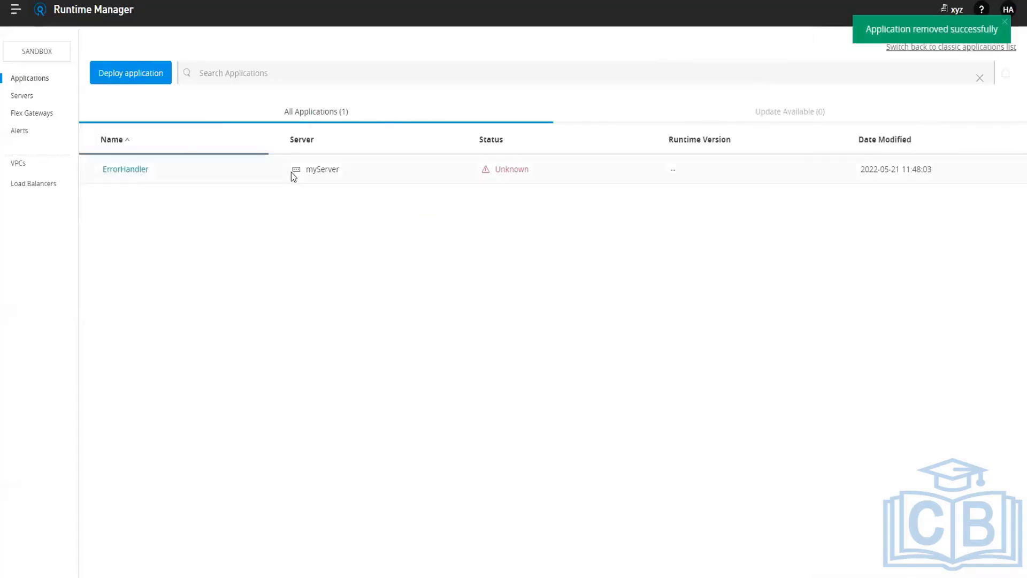
Start a new application deployment named errorHandler02 with CloudHub as the deployment target
click(142, 78)
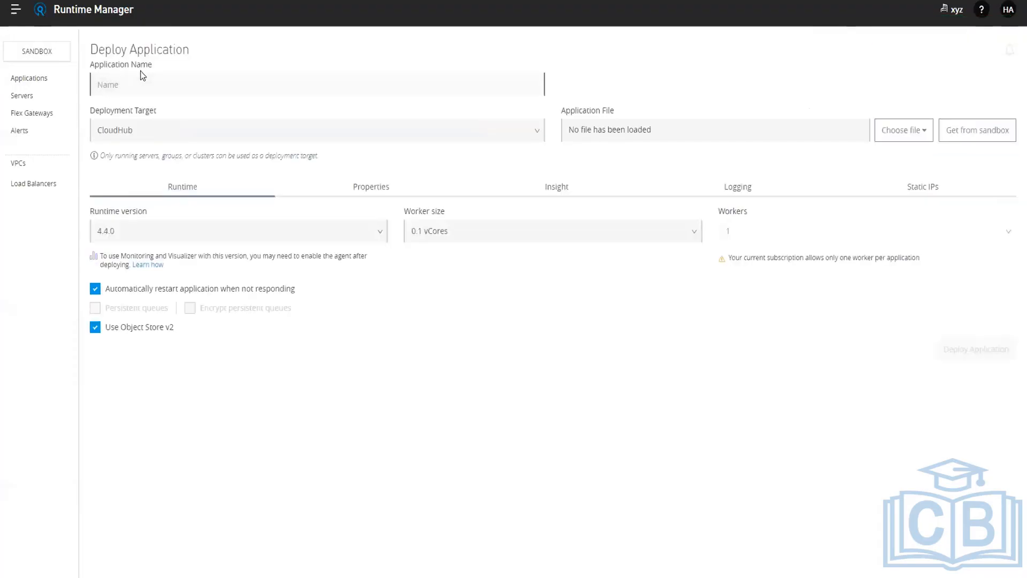
text(error)
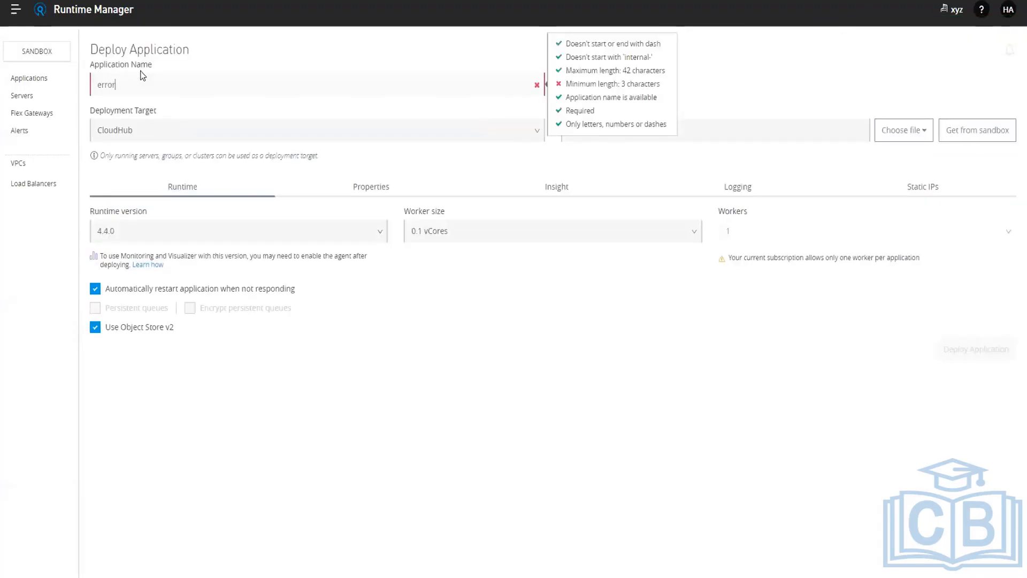
text(Handler02)
click(353, 428)
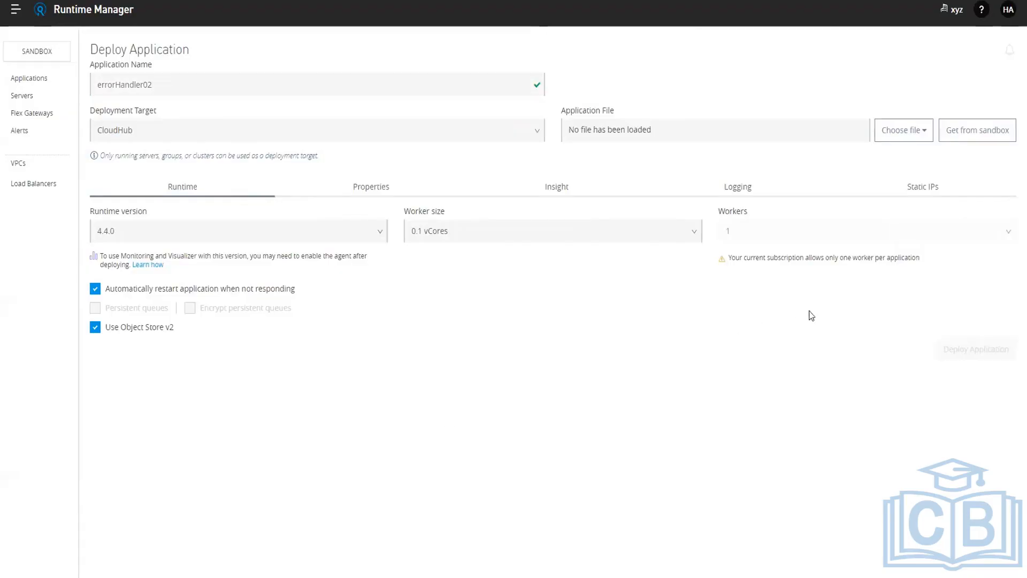
Upload error-handling.jar from the user's profile folder under C:\Users as the application file
click(919, 136)
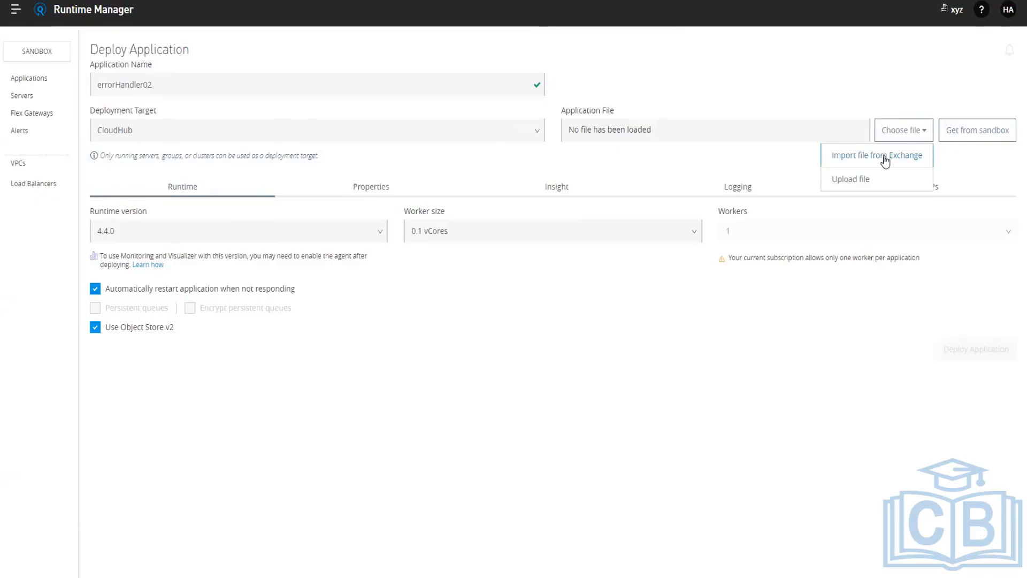
click(849, 184)
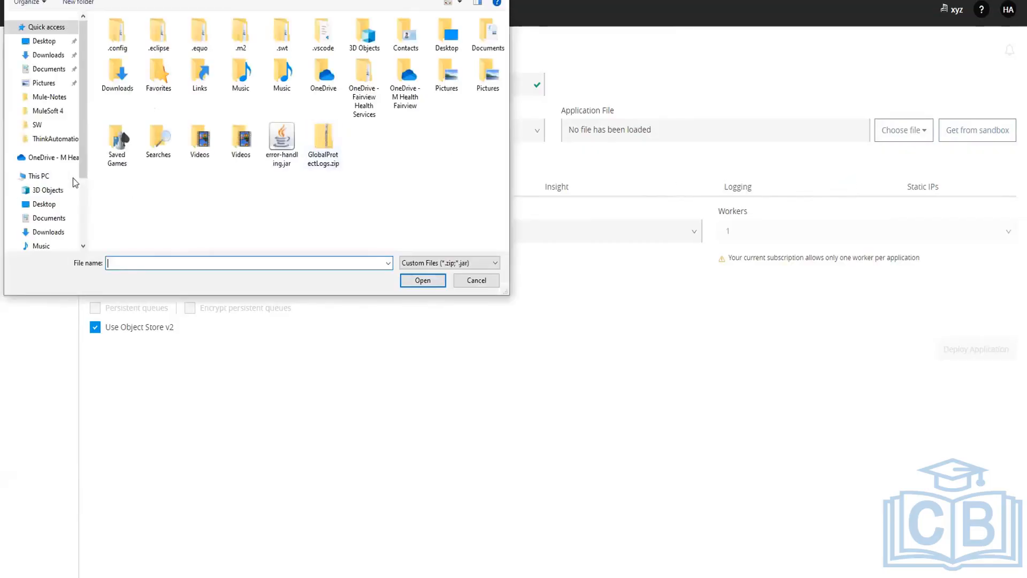
click(50, 177)
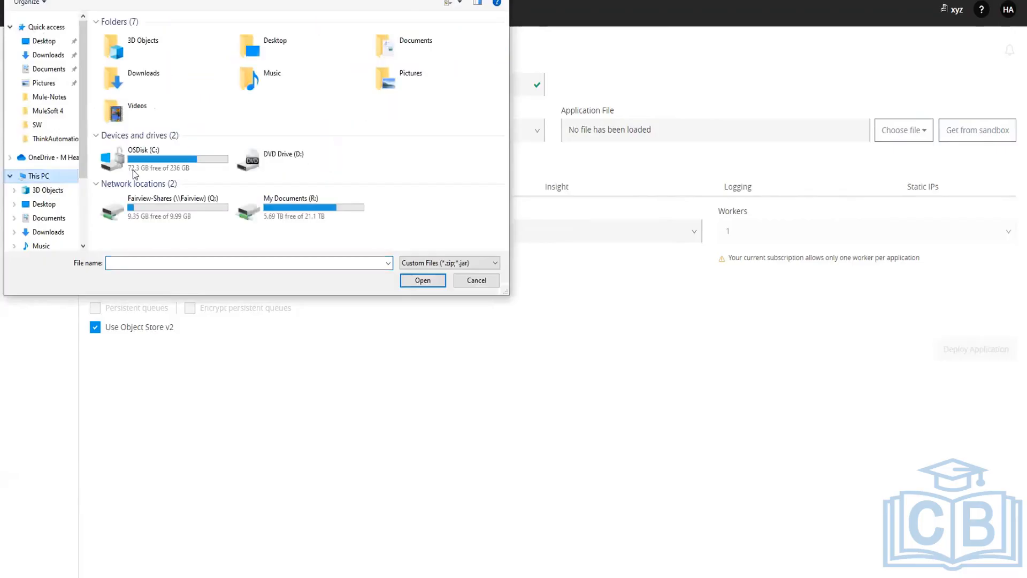
double_click(153, 162)
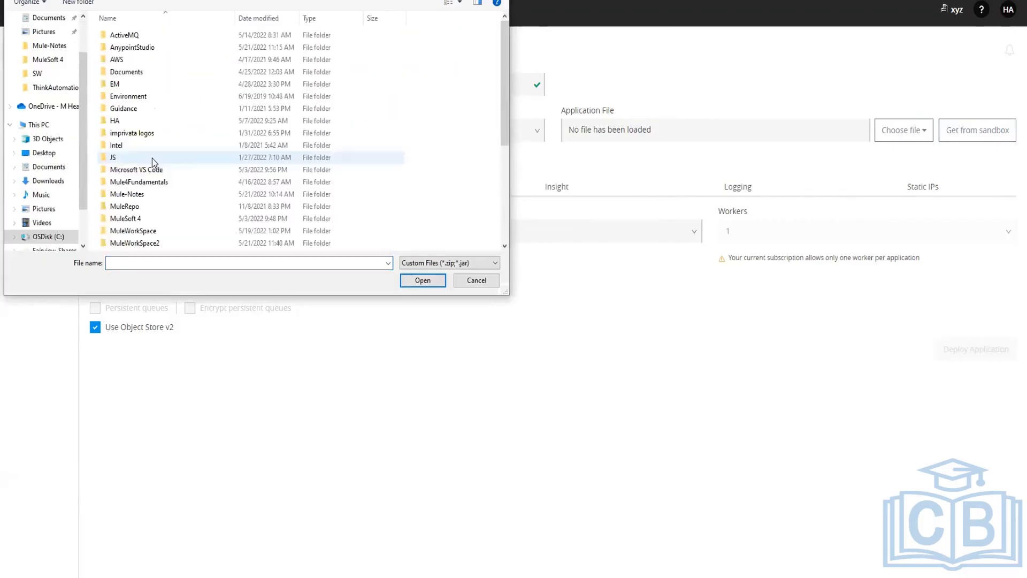
click(128, 183)
text(us)
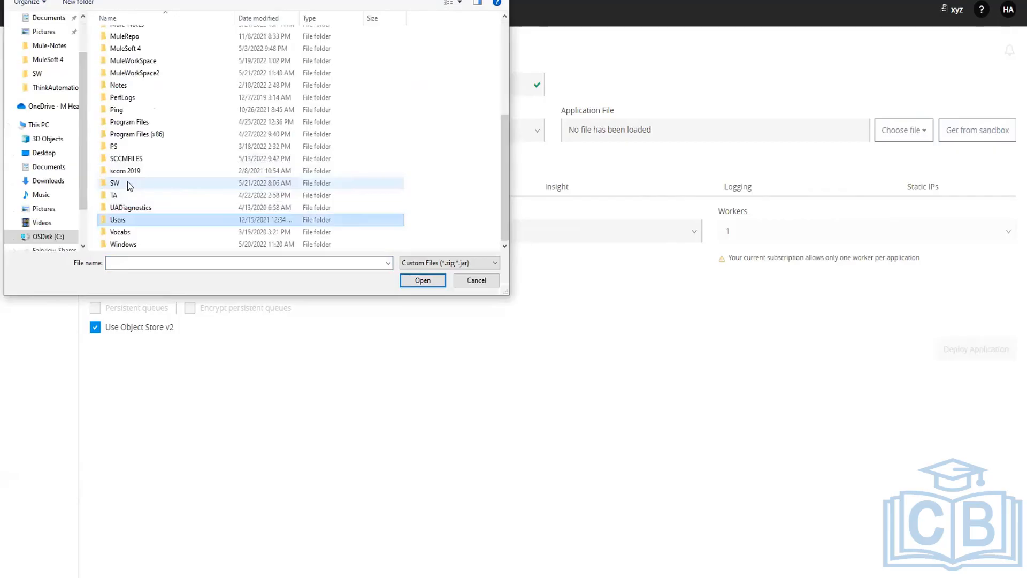
double_click(121, 223)
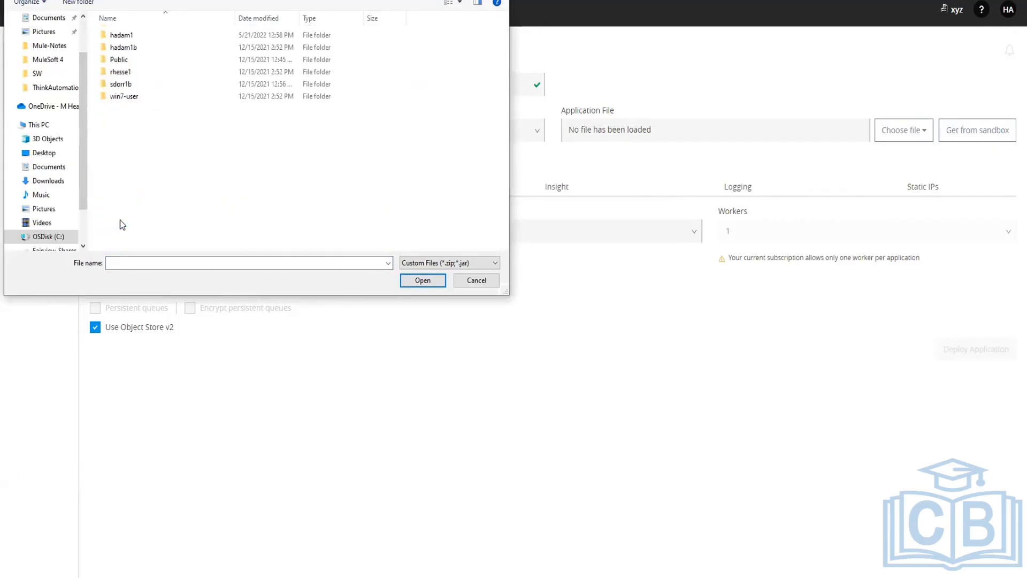
double_click(125, 39)
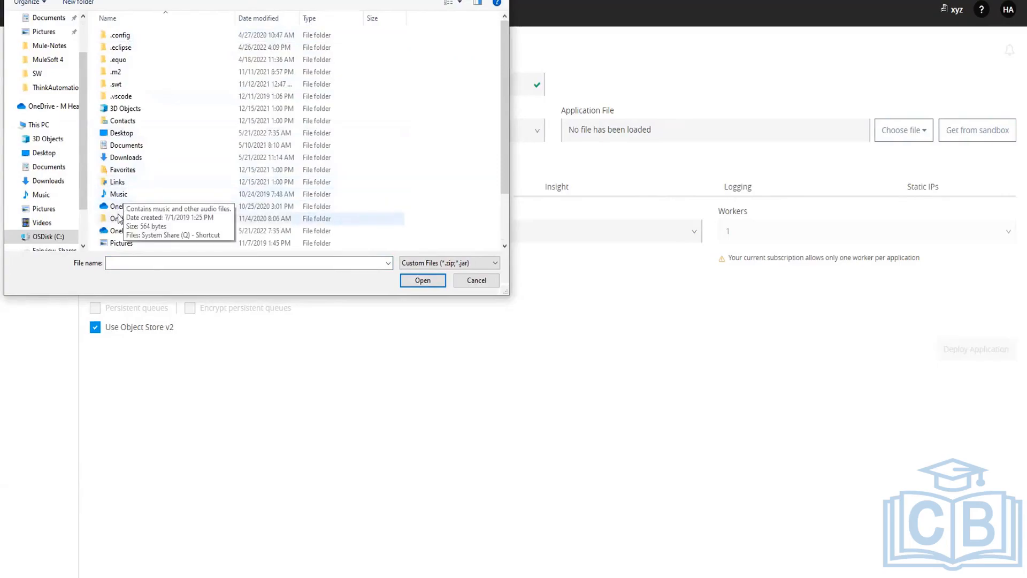
scroll(171, 225, down, 2)
click(175, 231)
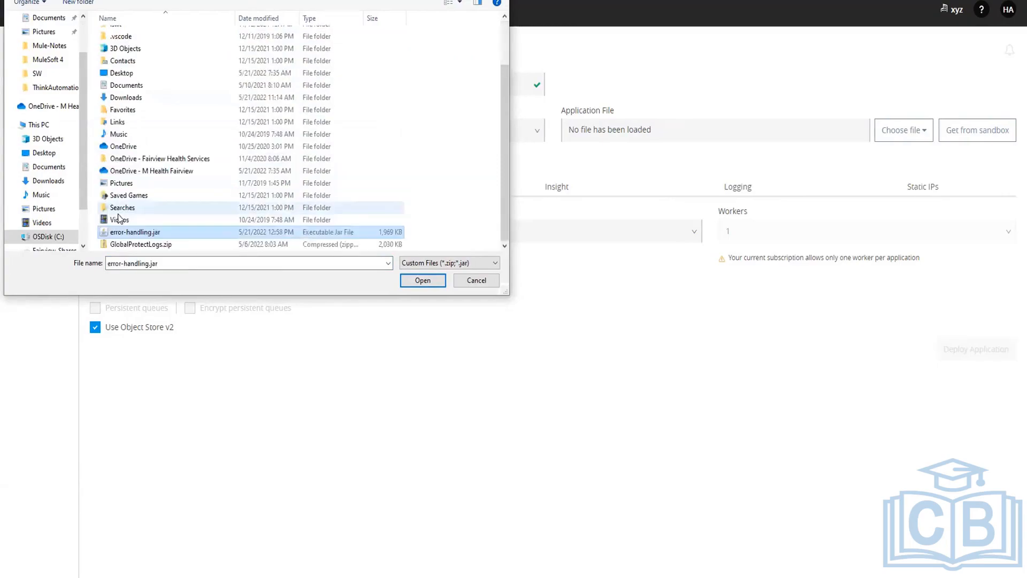
click(157, 234)
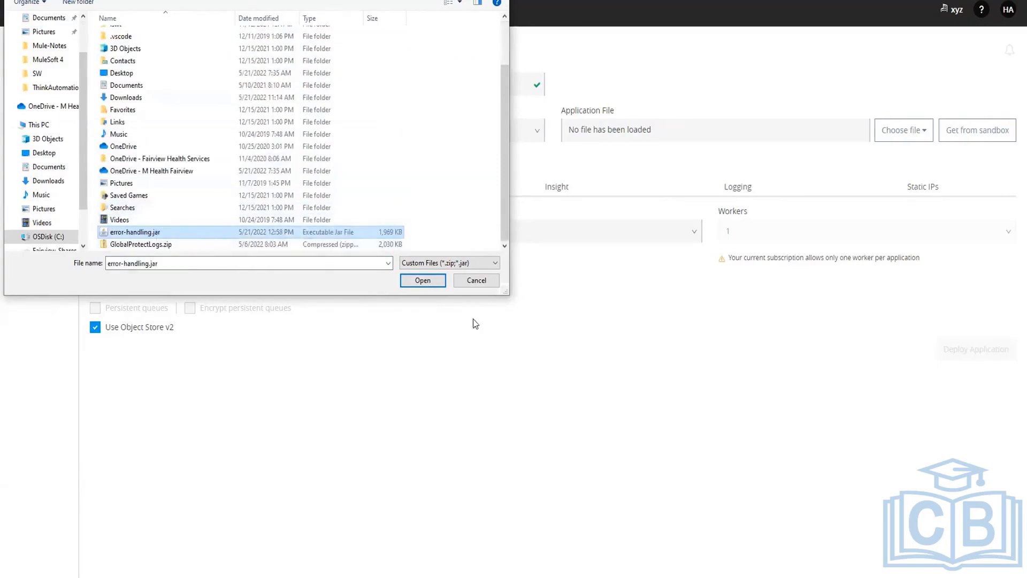
click(422, 280)
click(428, 283)
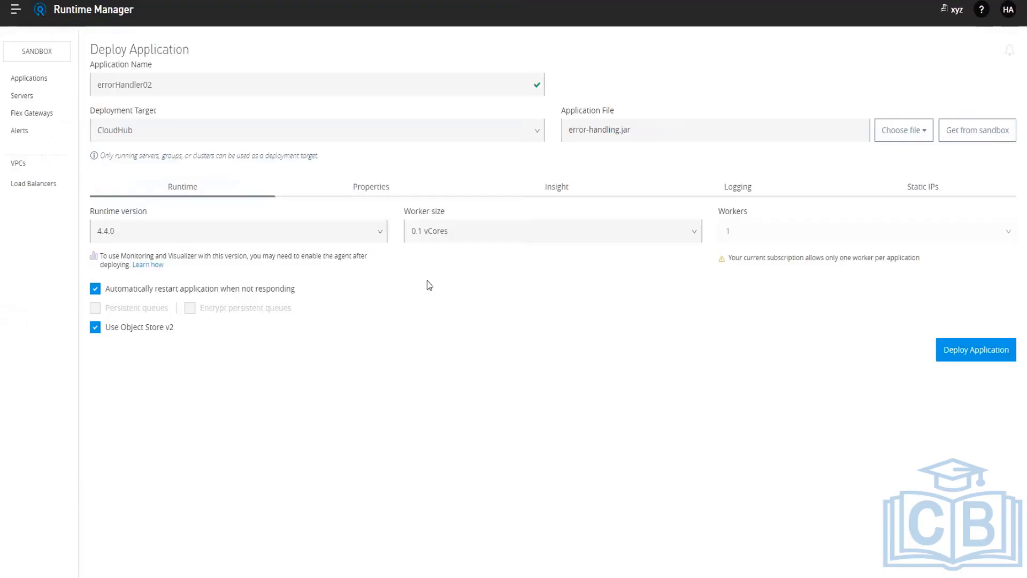
Deploy errorHandler02, follow its deployment log until startup is complete, and return to the applications list
click(982, 354)
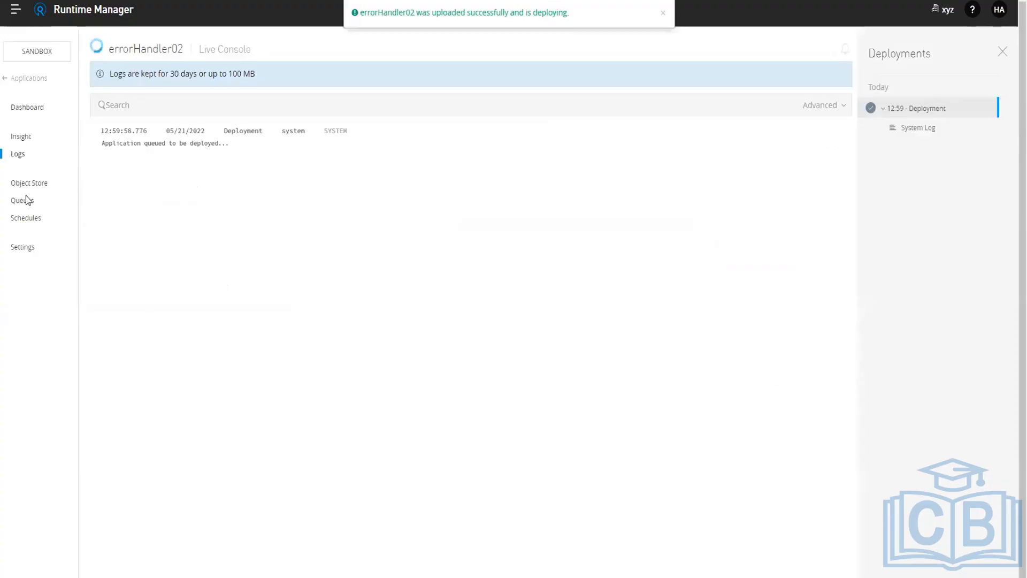
click(18, 159)
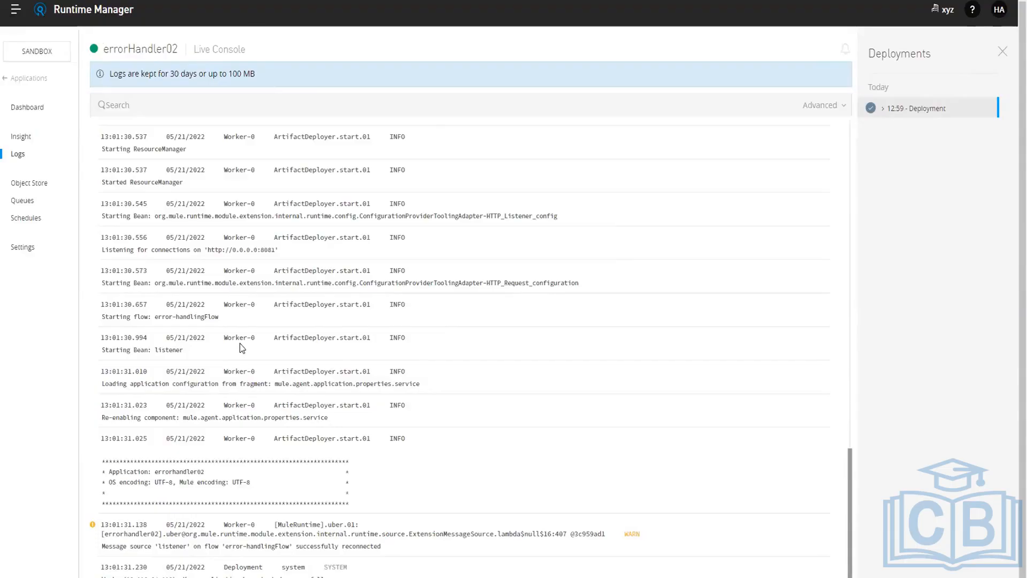
click(30, 83)
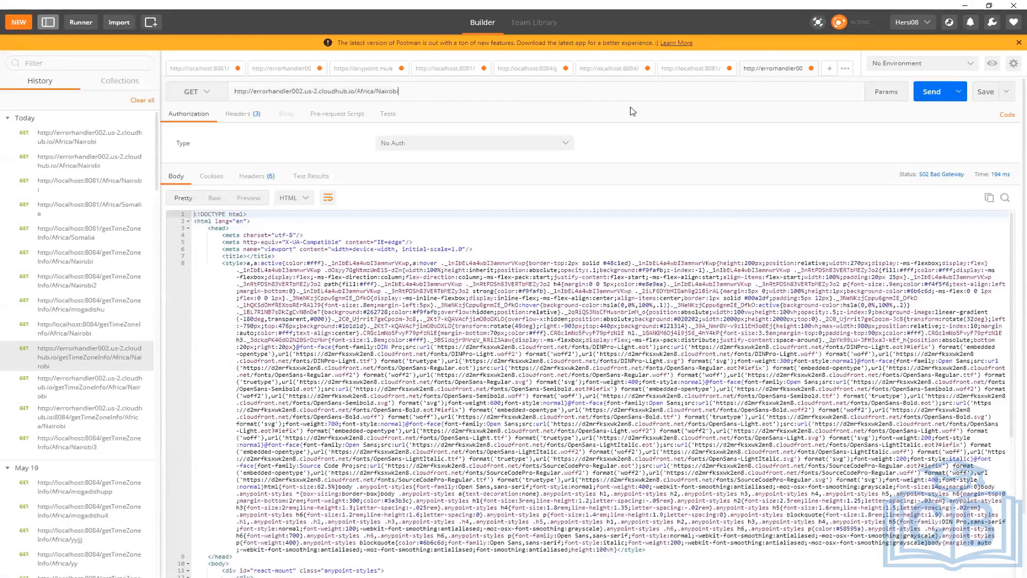
click(936, 95)
click(937, 95)
key(BackSpace)
key(BackSpace)
key(BackSpace)
key(BackSpace)
key(BackSpace)
key(BackSpace)
key(BackSpace)
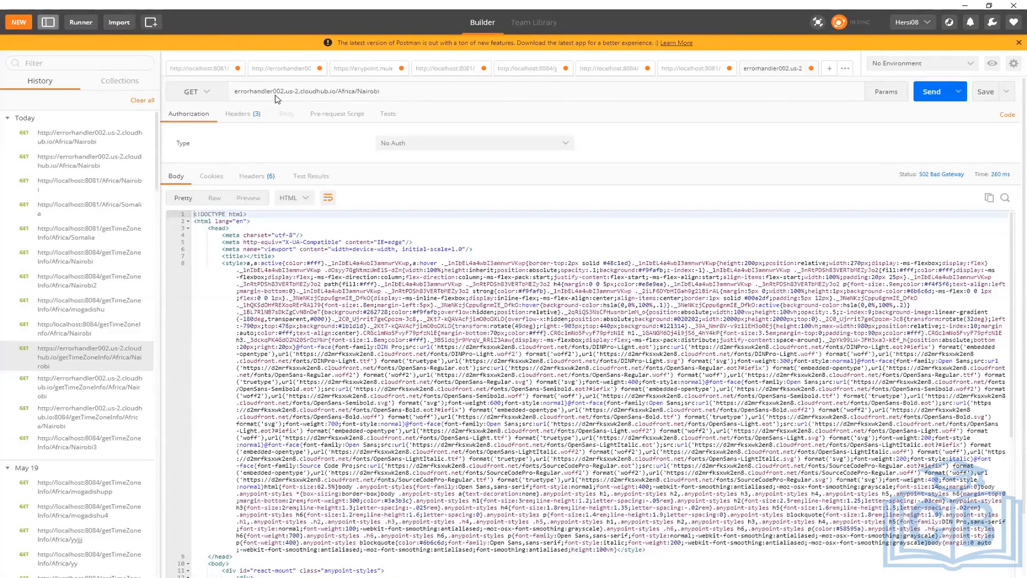
click(936, 92)
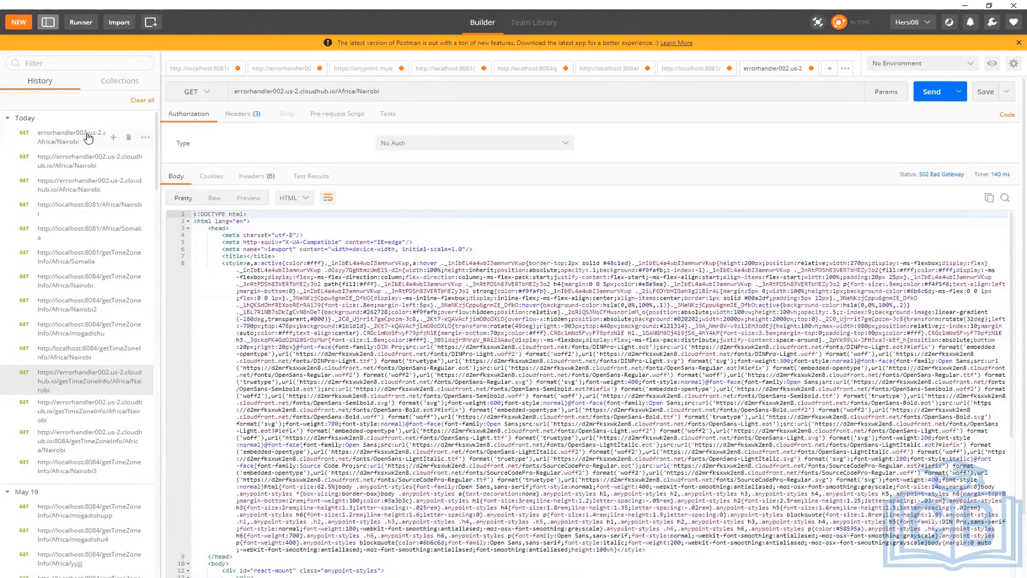
click(68, 138)
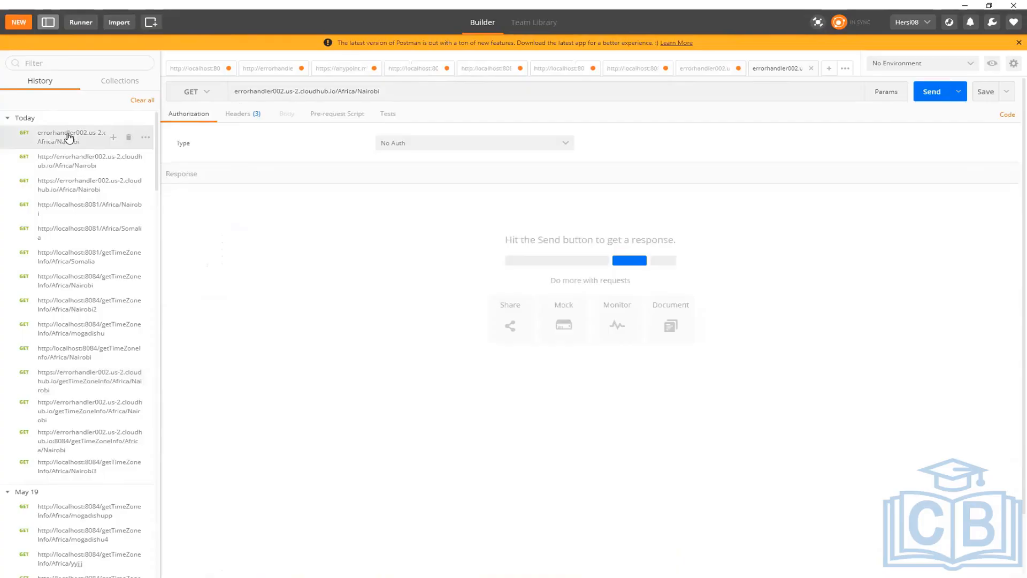
click(63, 158)
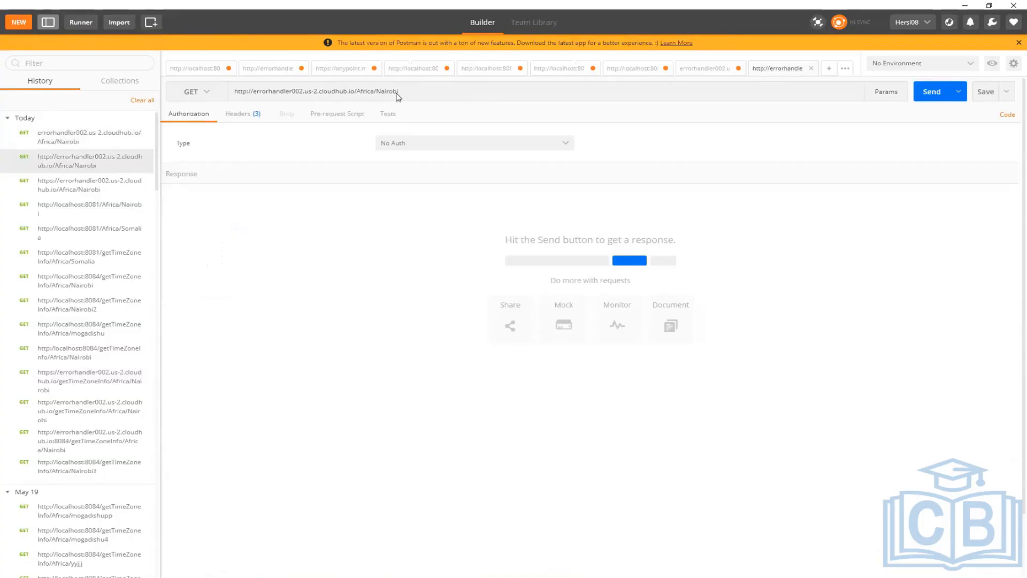
click(413, 94)
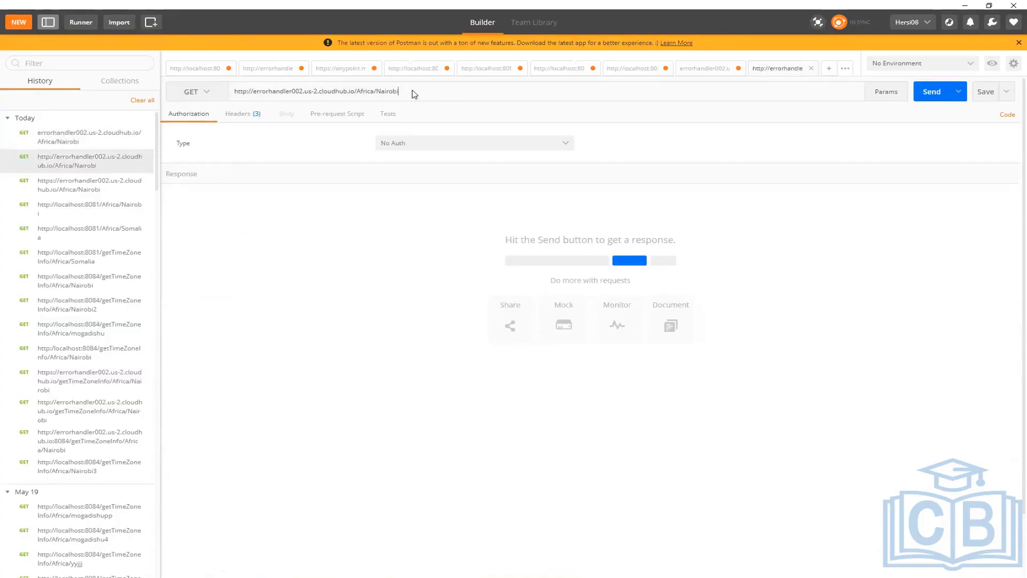
click(935, 95)
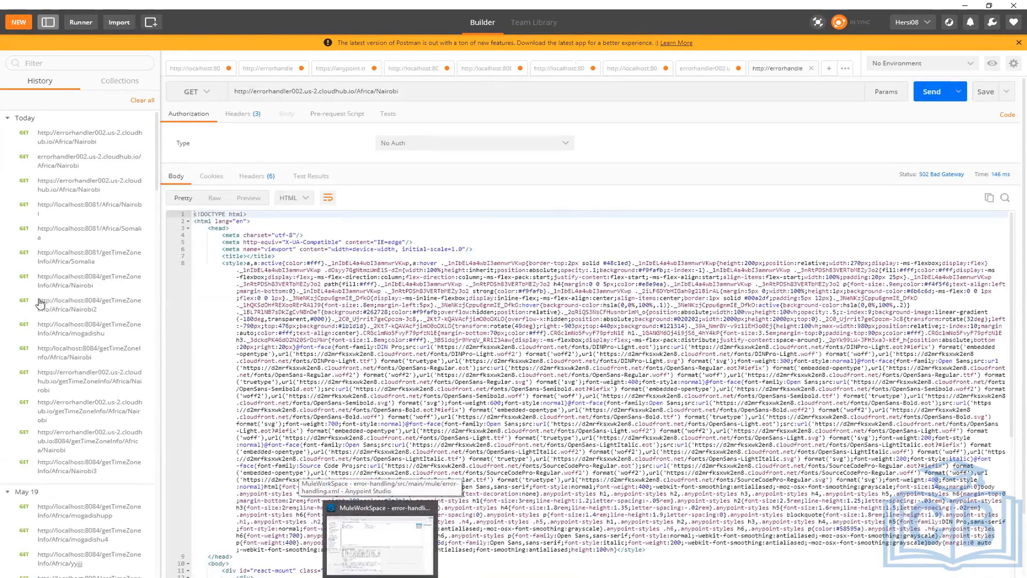
Copy getTimeZoneInfo/Africa/Nairobi from the localhost:8084 history request, replace the path of the errorhandler002.us-2.cloudhub.io request with it, and send
click(79, 281)
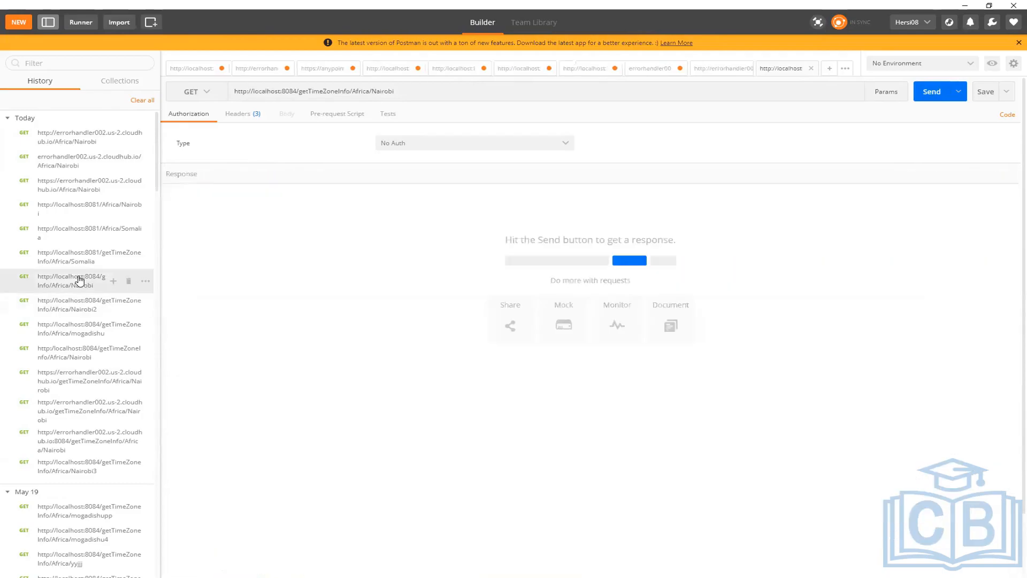
click(349, 91)
drag(299, 92, 410, 96)
key(ctrl+c)
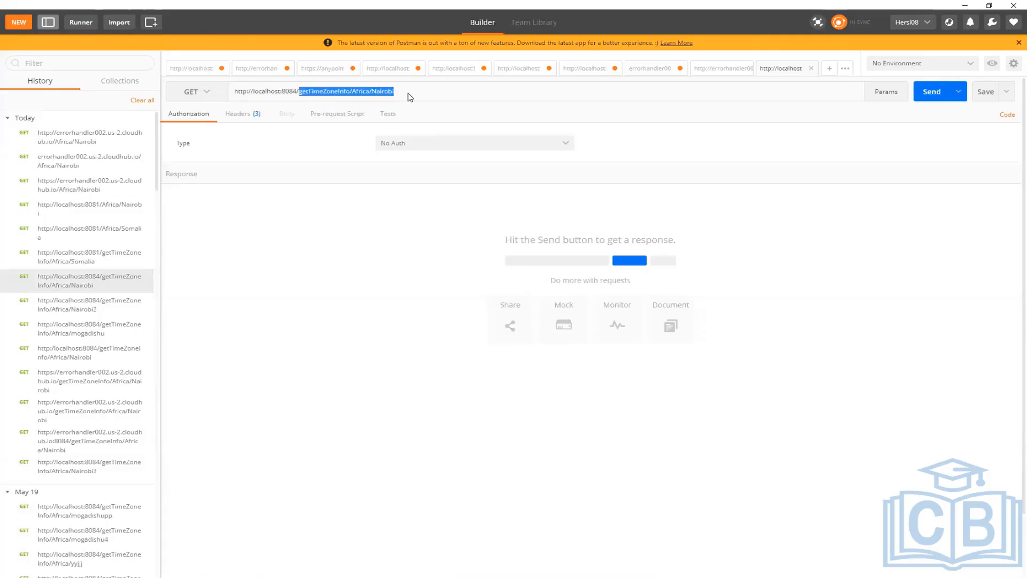
click(78, 161)
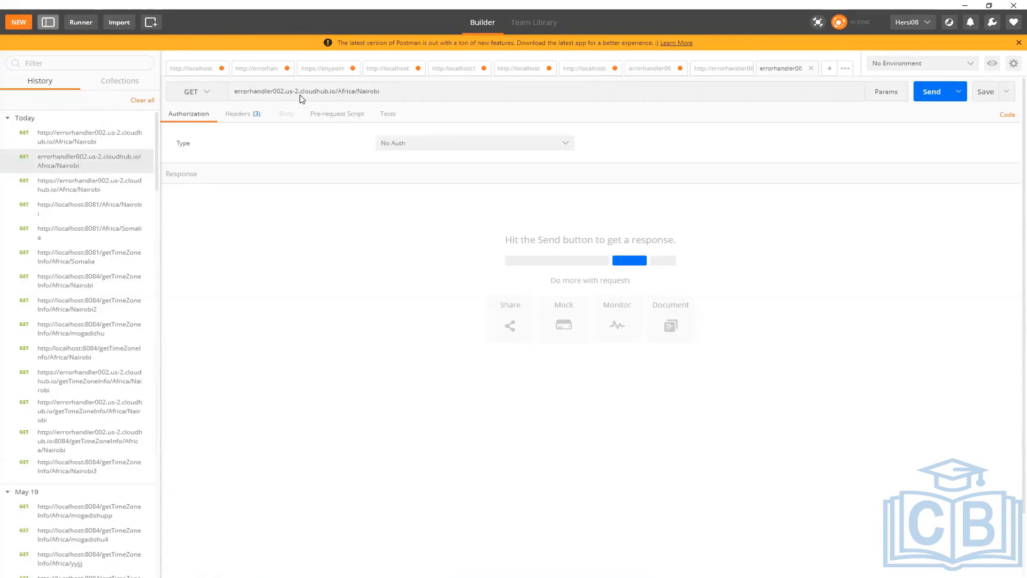
click(340, 92)
shift+click(402, 93)
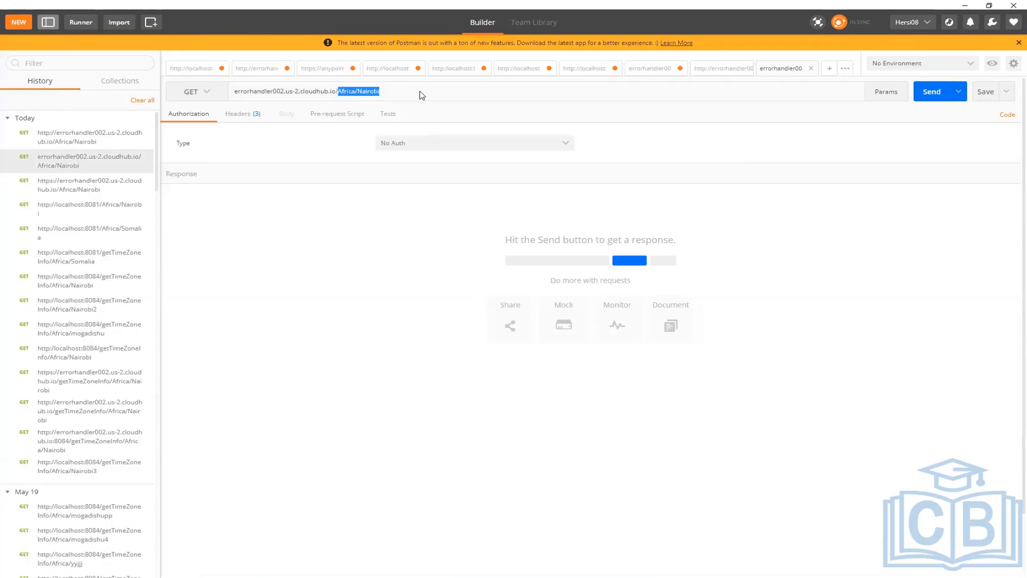
key(ctrl+v)
click(934, 94)
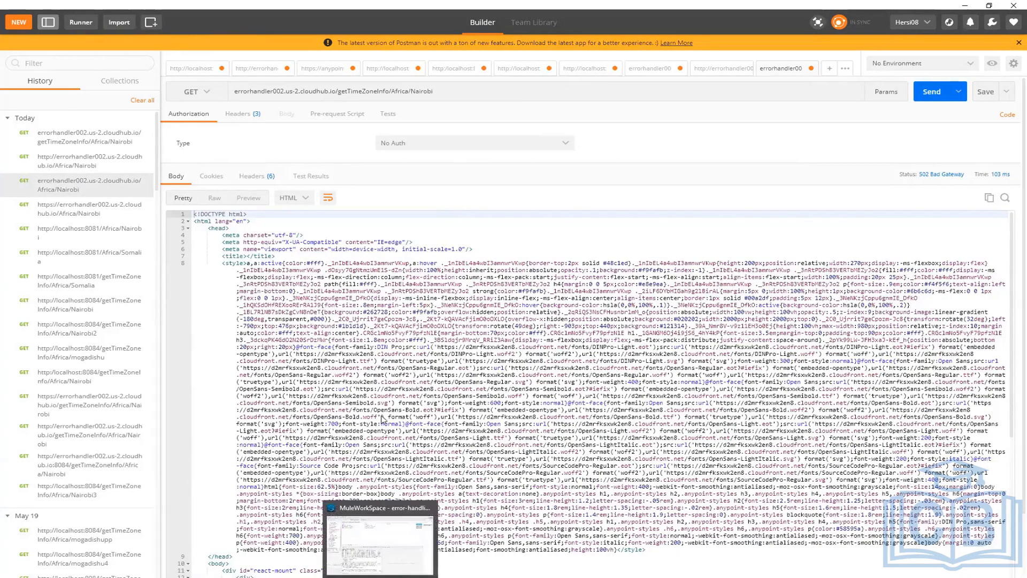
Switch back to the Runtime Manager applications list in the browser
mouse_move(406, 577)
click(737, 545)
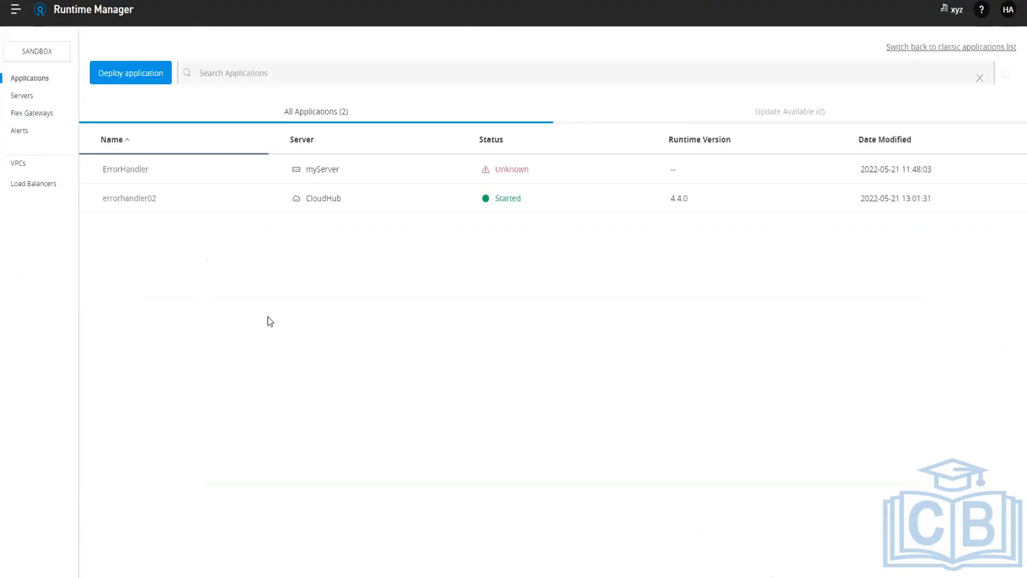
Open the errorhandler02 application's domain link from Runtime Manager and request its /Africa/Nairobi path in the browser
click(130, 199)
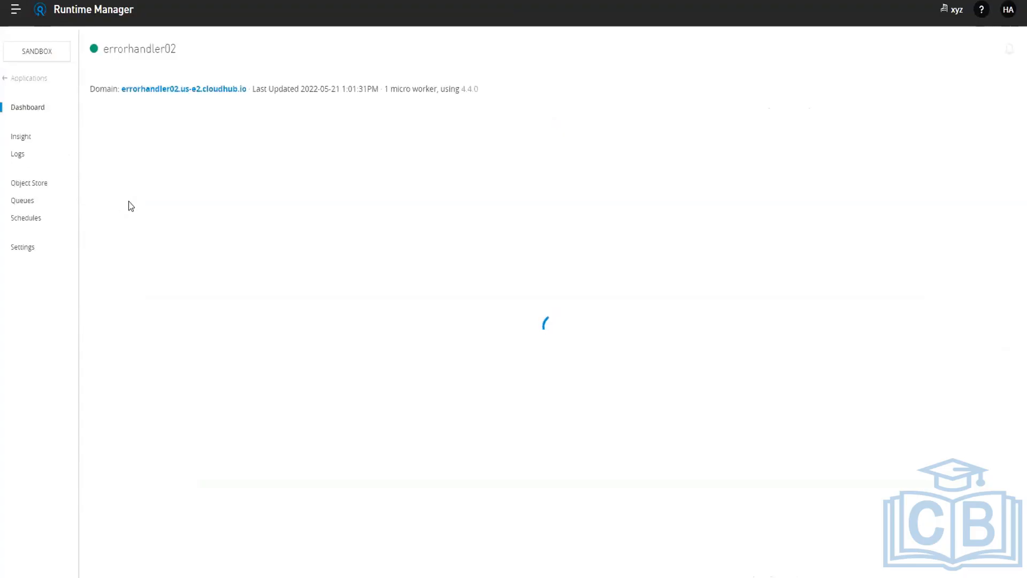
click(237, 90)
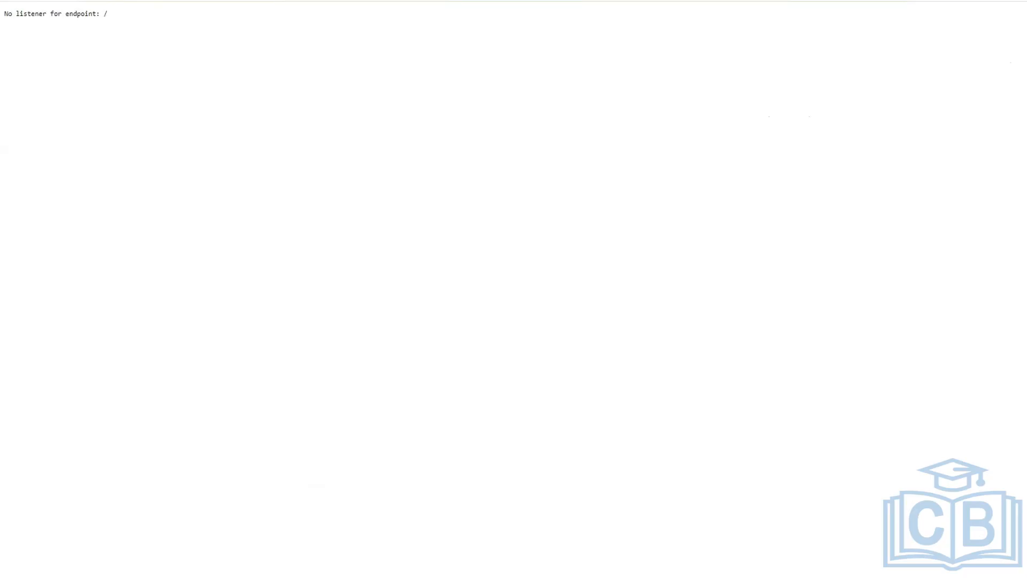
text(/)
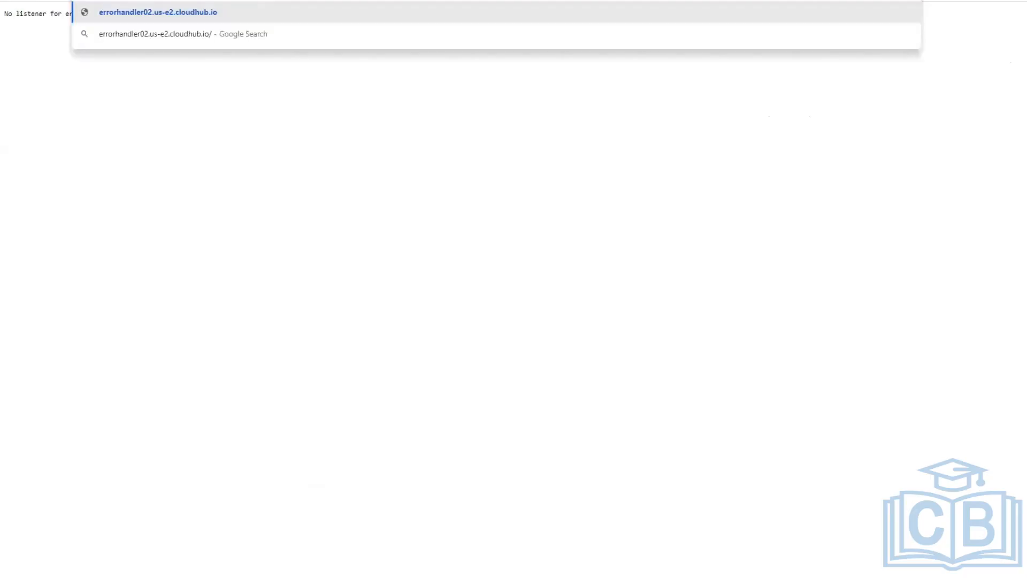
text(Africa/Nairobi)
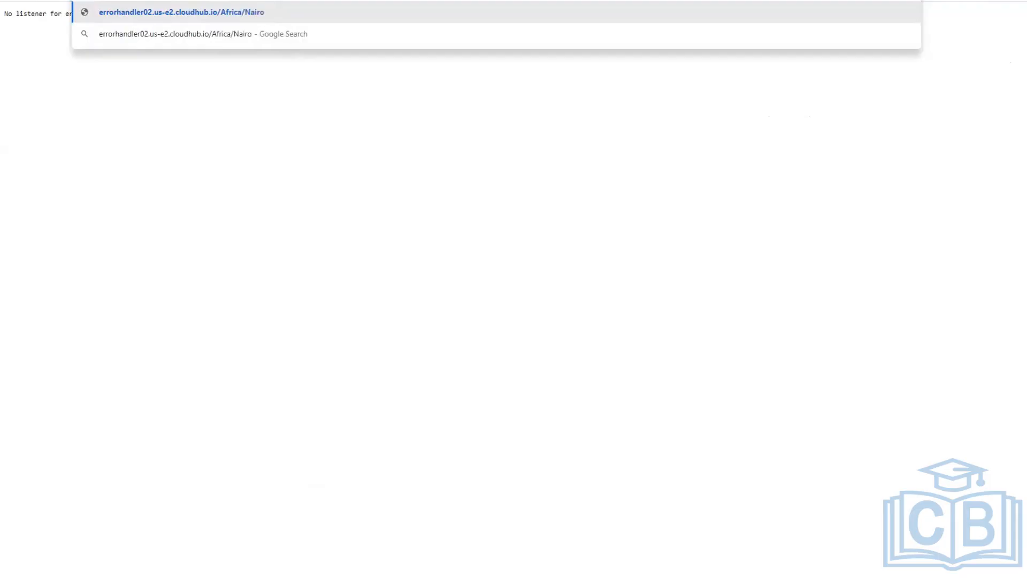
key(Return)
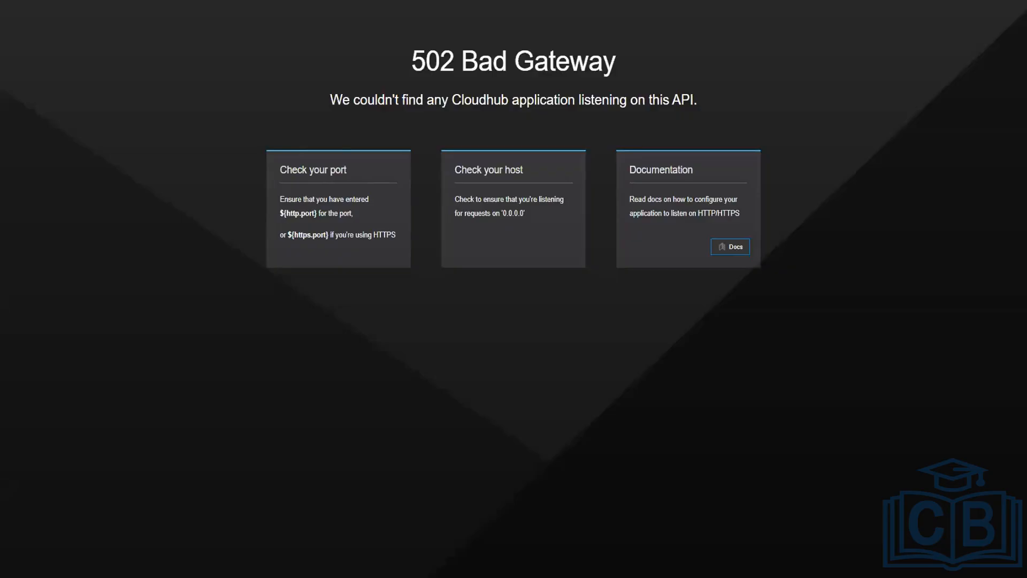
Remove Africa/Nairobi from the browser address, keeping only the errorhandler02.us-e2.cloudhub.io/ domain root
key(BackSpace)
key(BackSpace)
key(BackSpace)
key(BackSpace)
key(BackSpace)
key(BackSpace)
key(BackSpace)
key(BackSpace)
key(BackSpace)
key(BackSpace)
key(BackSpace)
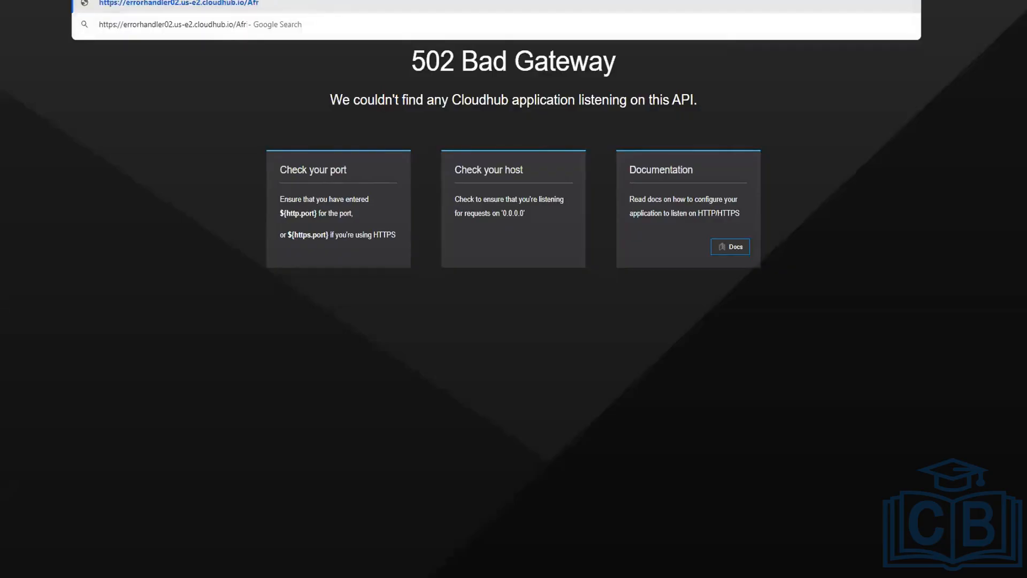
key(BackSpace)
key(BackSpace)
key(BackSpace)
text(http://errorhandler02.us-e2.cloudhub.io/)
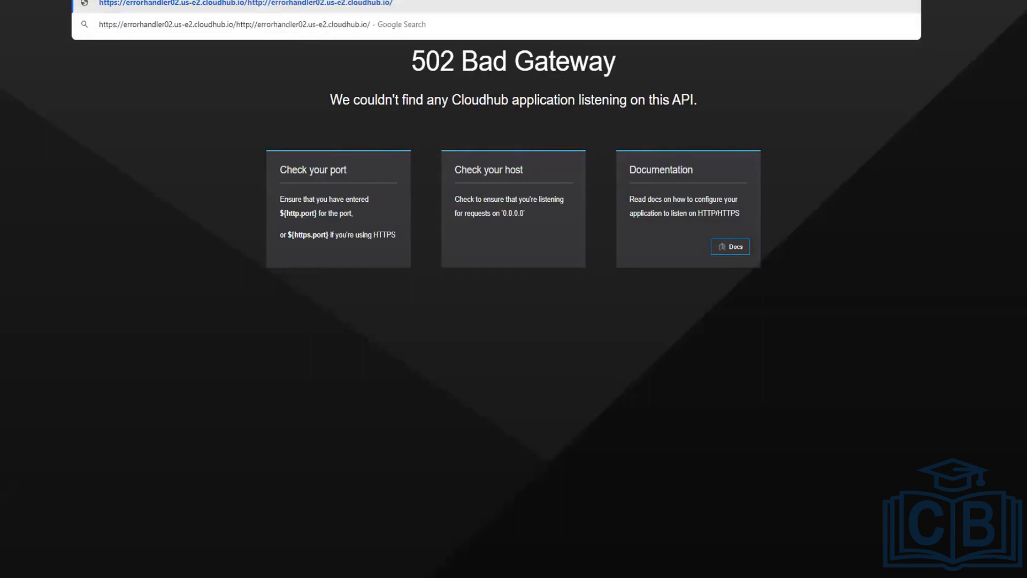
key(BackSpace)
key(BackSpace)
key(BackSpace)
key(BackSpace)
key(BackSpace)
key(BackSpace)
key(BackSpace)
key(BackSpace)
key(BackSpace)
key(BackSpace)
key(BackSpace)
key(BackSpace)
key(BackSpace)
key(BackSpace)
key(BackSpace)
key(BackSpace)
key(BackSpace)
key(BackSpace)
key(BackSpace)
key(BackSpace)
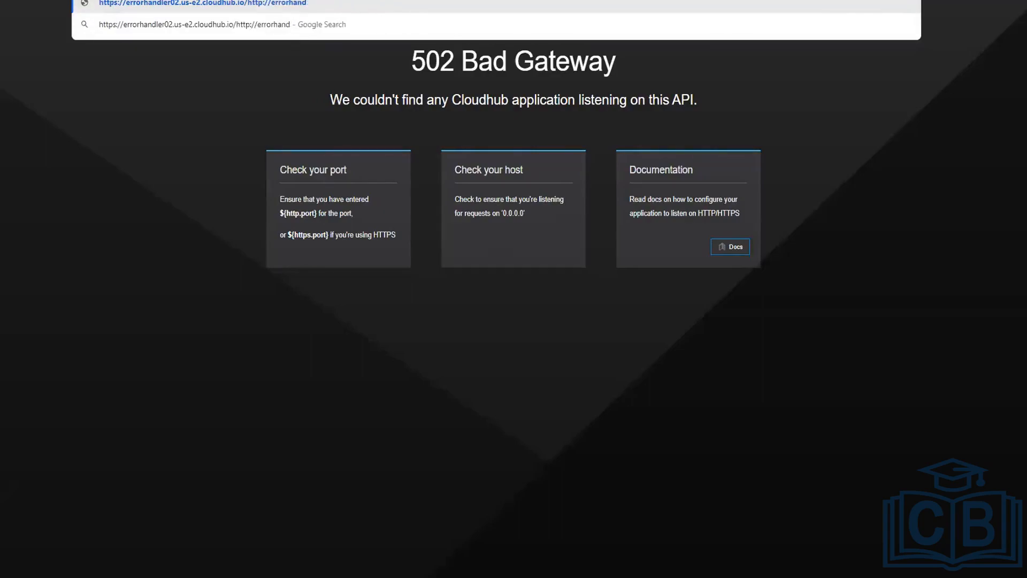
key(BackSpace)
key(BackSpace)
key(BackSpace)
key(BackSpace)
key(BackSpace)
key(BackSpace)
key(BackSpace)
key(BackSpace)
key(BackSpace)
key(BackSpace)
key(BackSpace)
key(BackSpace)
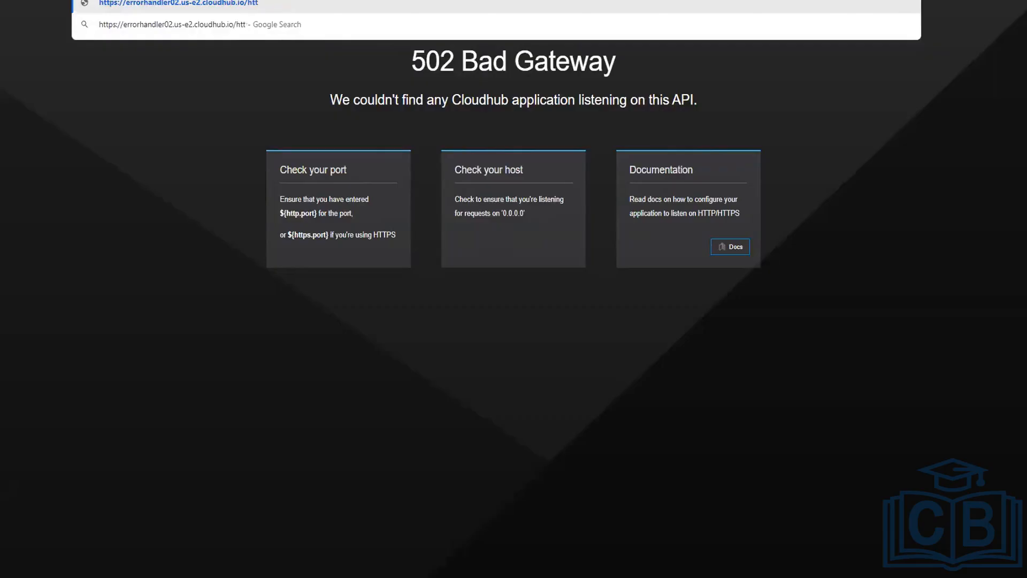
key(BackSpace)
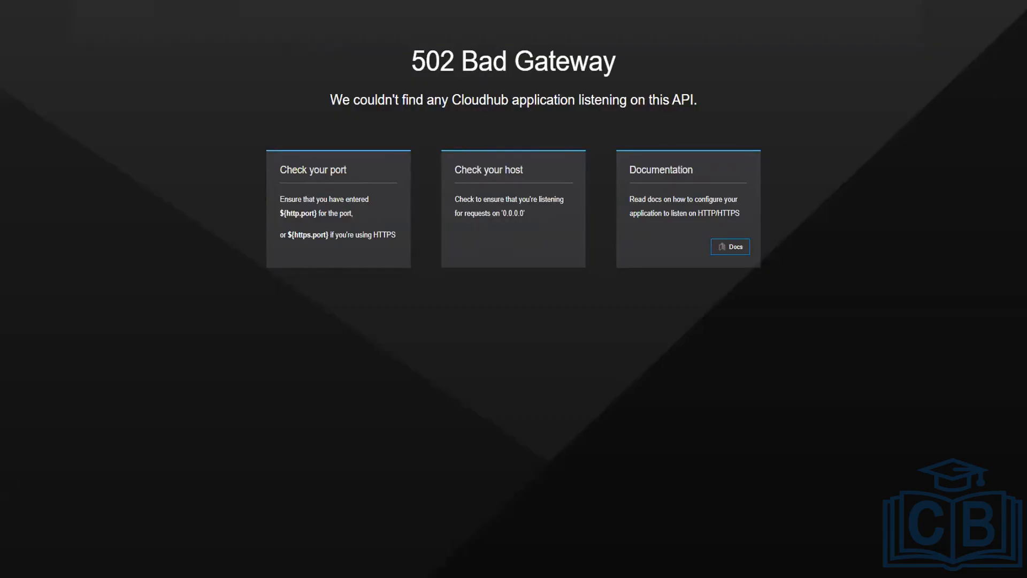
key(alt+Tab)
key(alt+Tab)
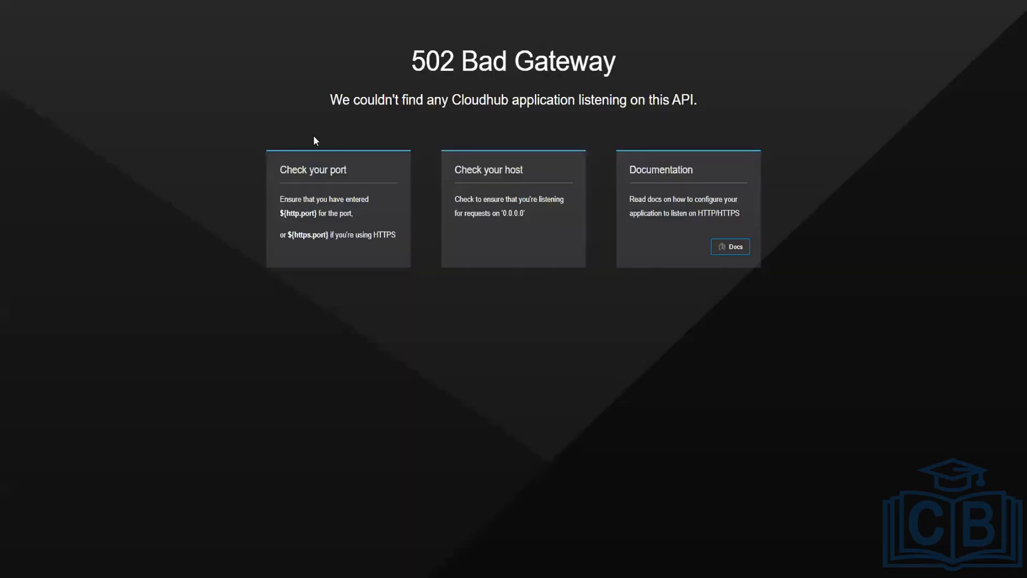